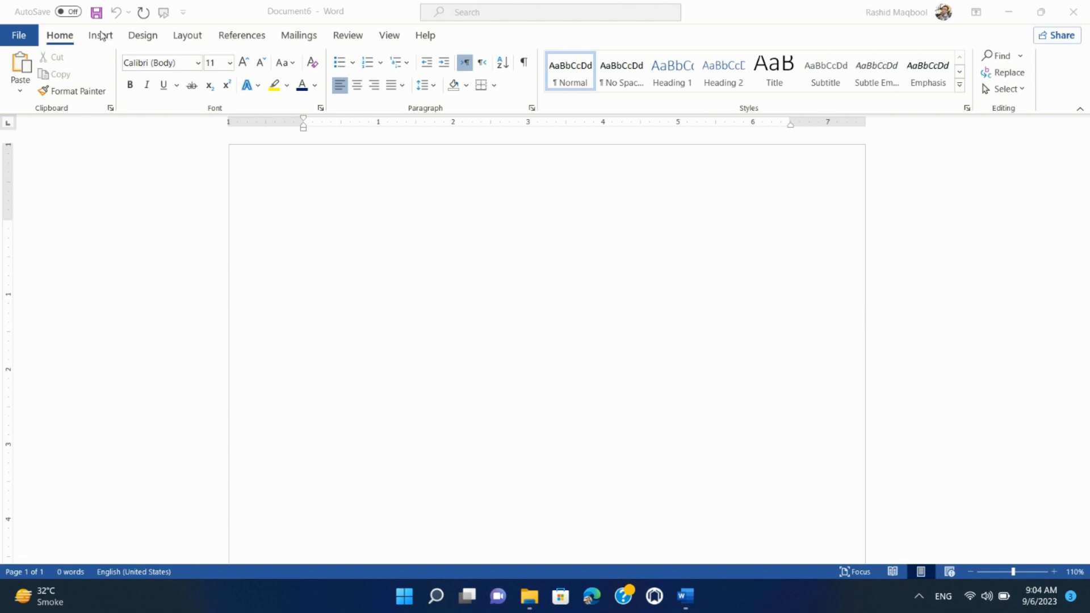
- Insert the built-in Grid cover page into the blank document
left_click(101, 32)
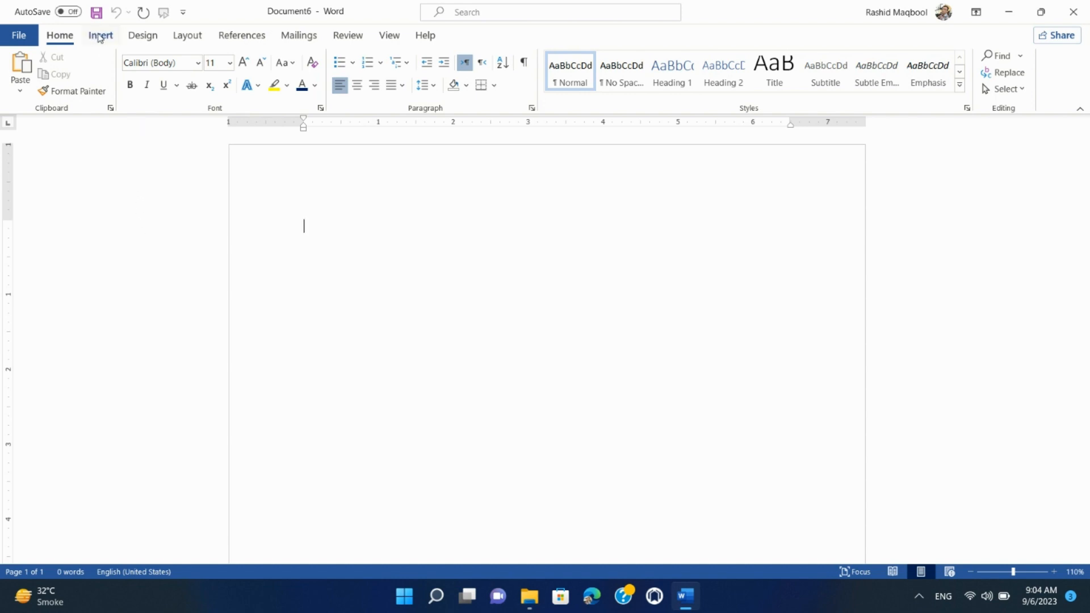
left_click(97, 34)
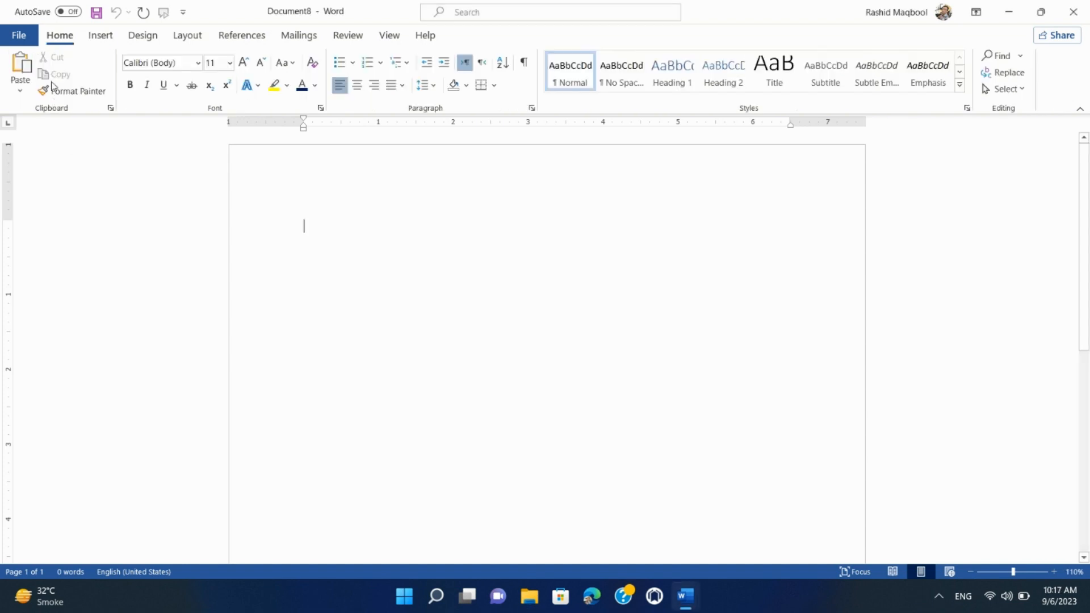
left_click(100, 36)
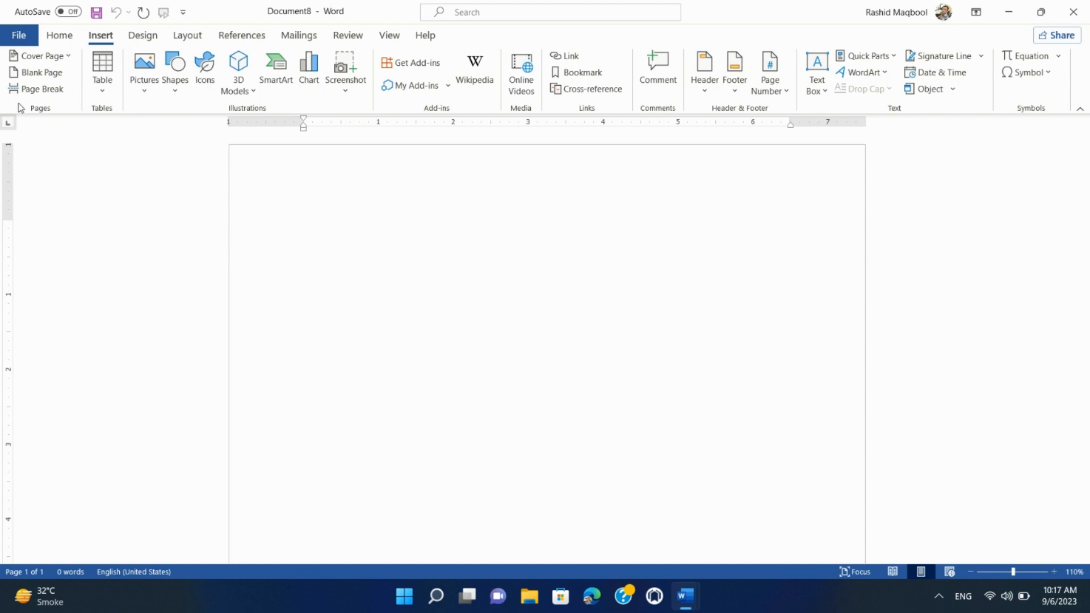
left_click(50, 60)
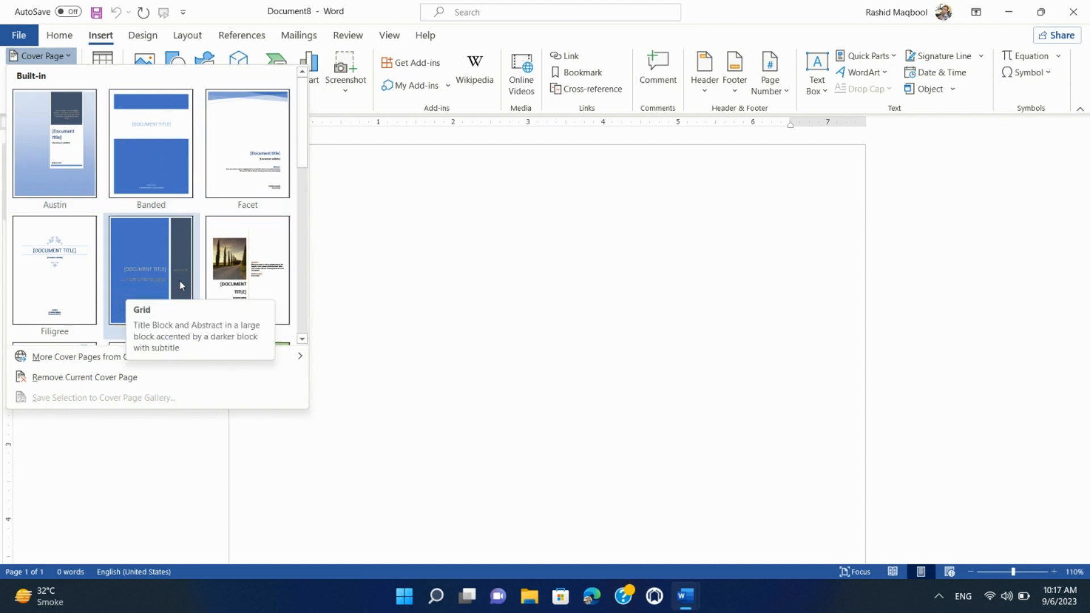
scroll(181, 273, "down", 10)
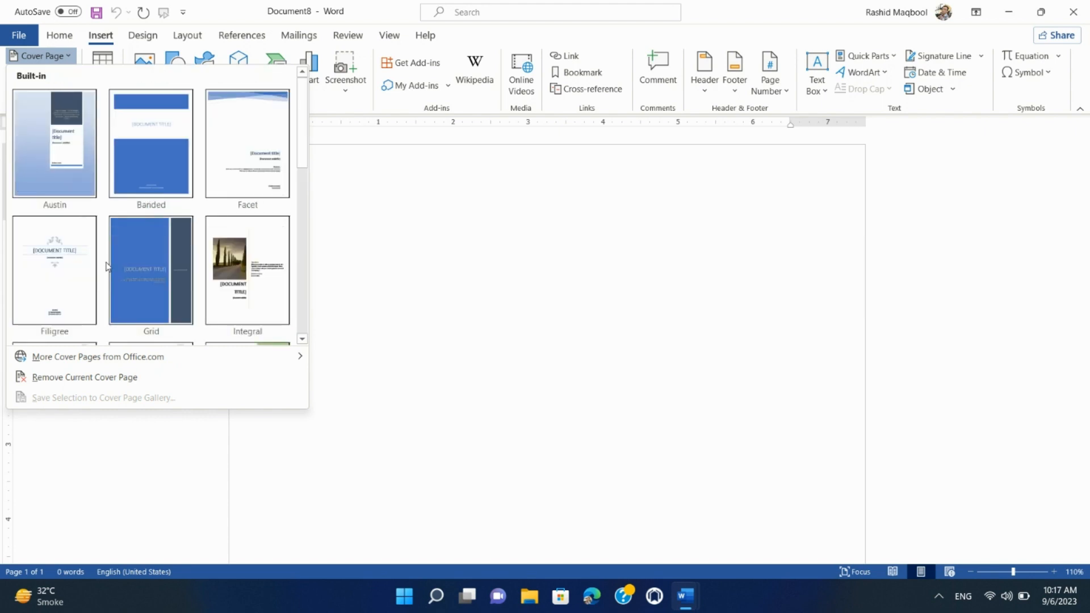
left_click(134, 285)
scroll(370, 297, "down", 1)
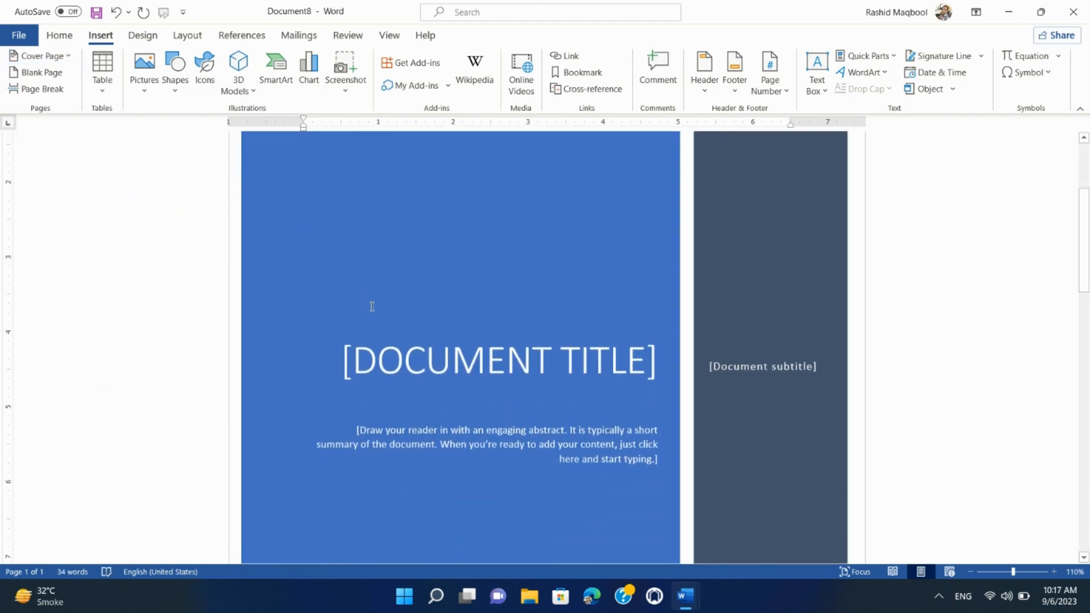
- Replace the cover page's title placeholder with ITMASTER and select the abstract placeholder
left_click(466, 352)
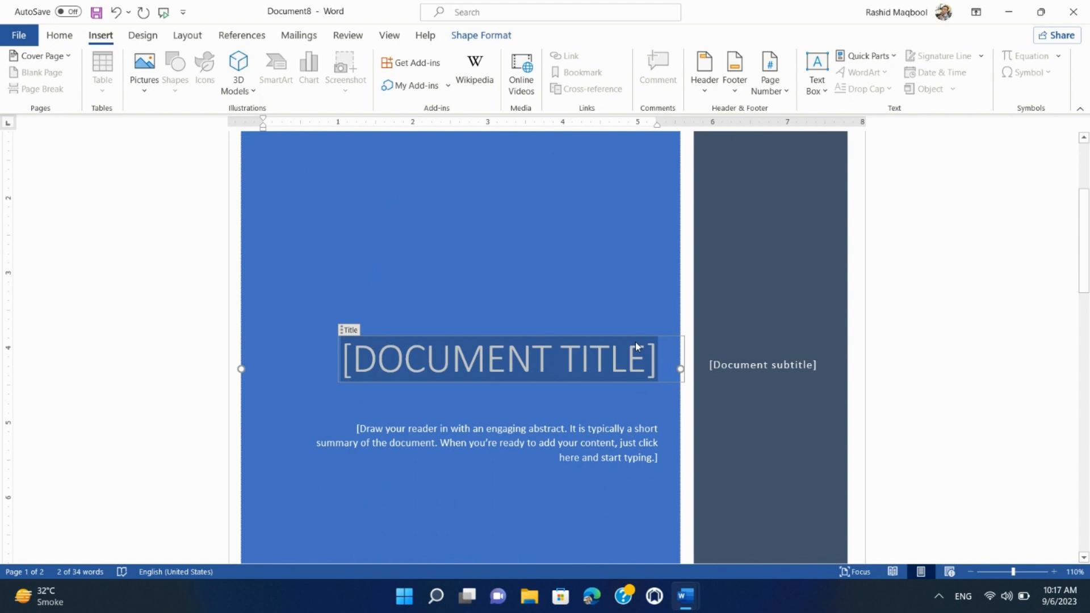
key("Delete")
type("ITMASTER")
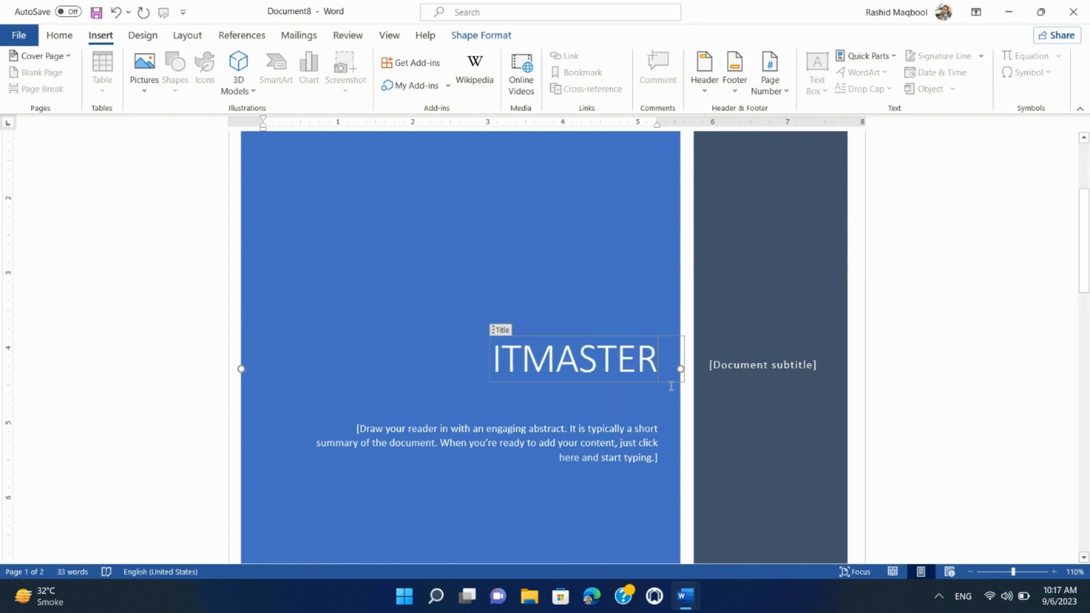
left_click(317, 421)
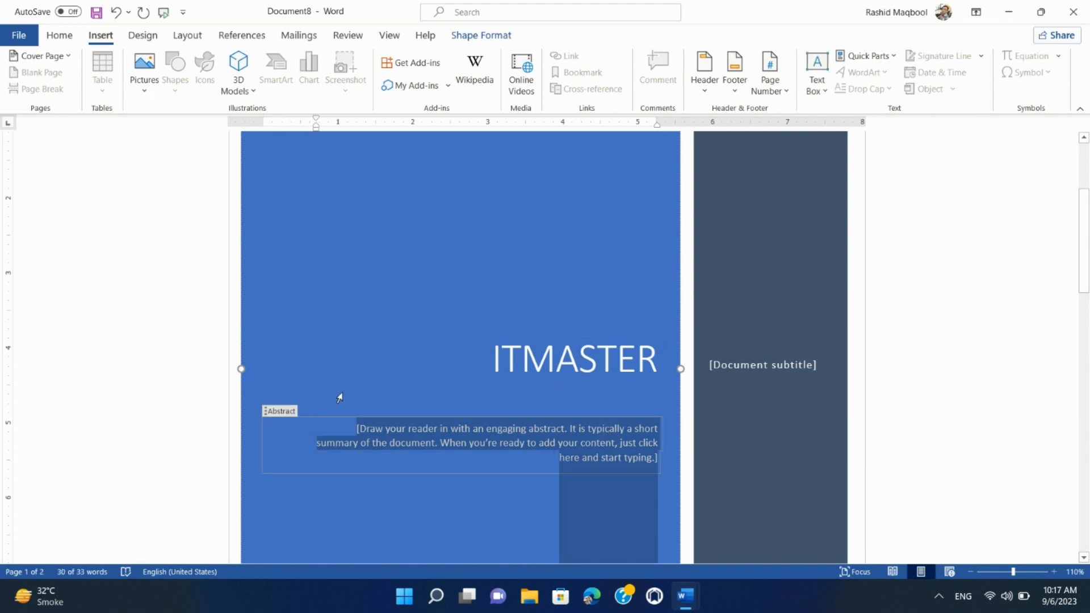
- Enter the filler text fdiadsjaijidjfi at the start of the page after the cover page
scroll(506, 338, "down", 6)
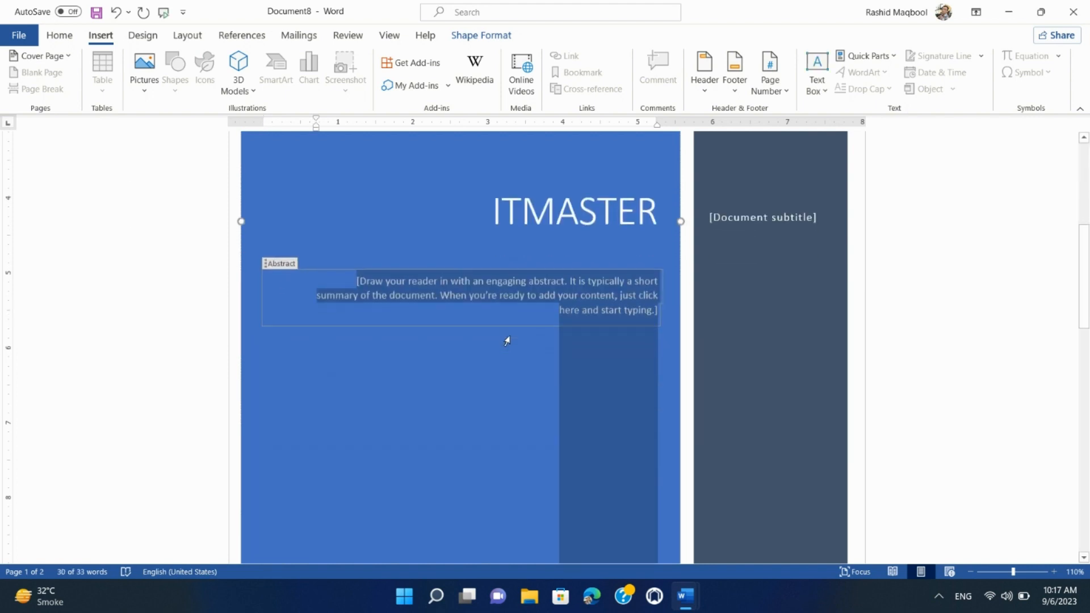
scroll(417, 267, "up", 5)
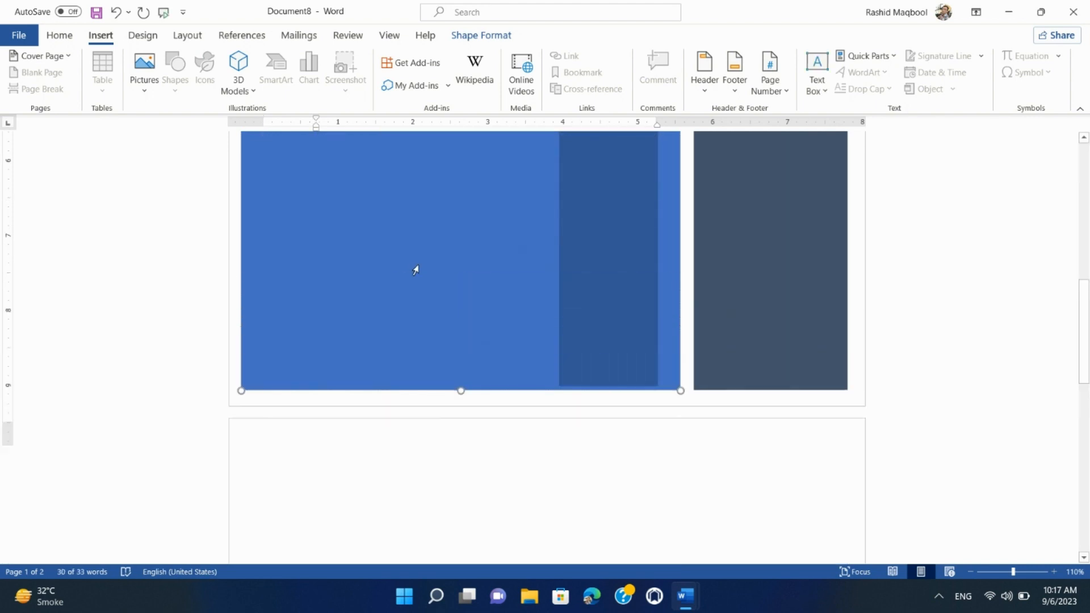
scroll(449, 332, "down", 5)
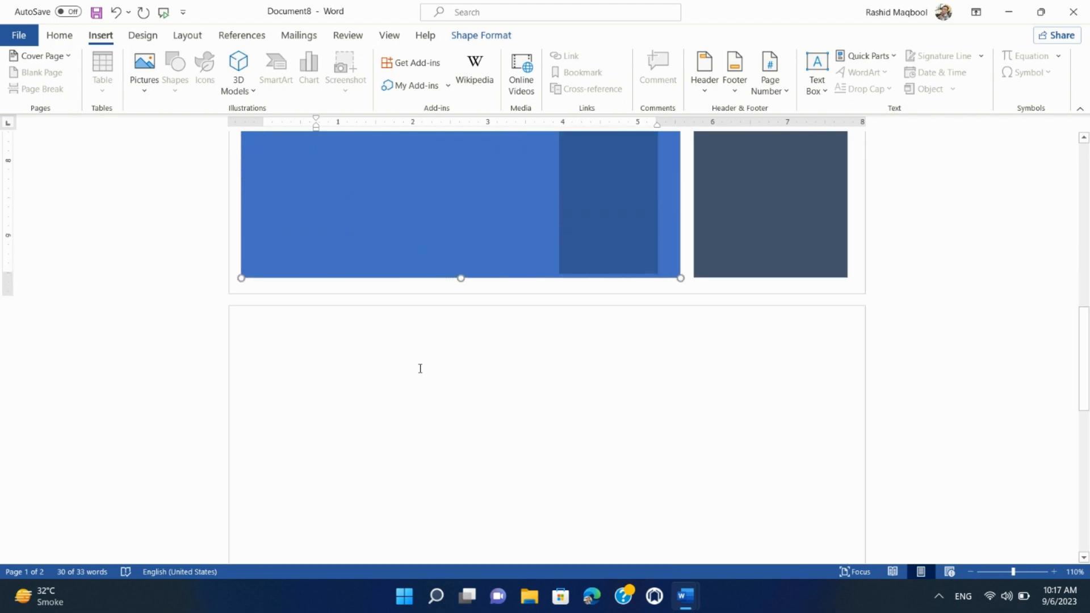
left_click(423, 361)
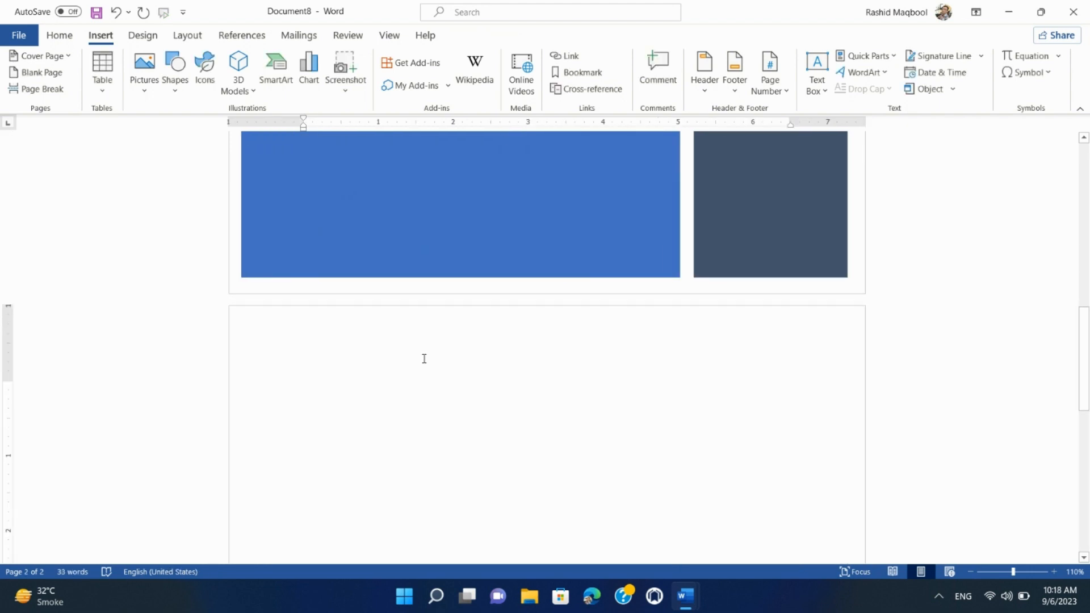
type("fdiadsjaijidjfi")
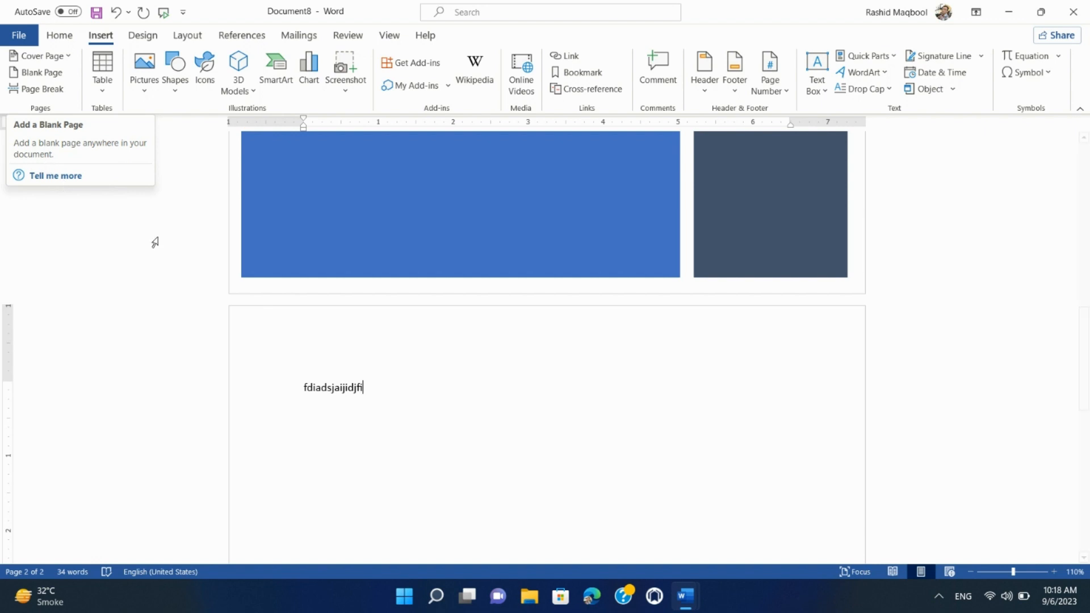
- Add two blank pages after the filler text on the second page
left_click(37, 73)
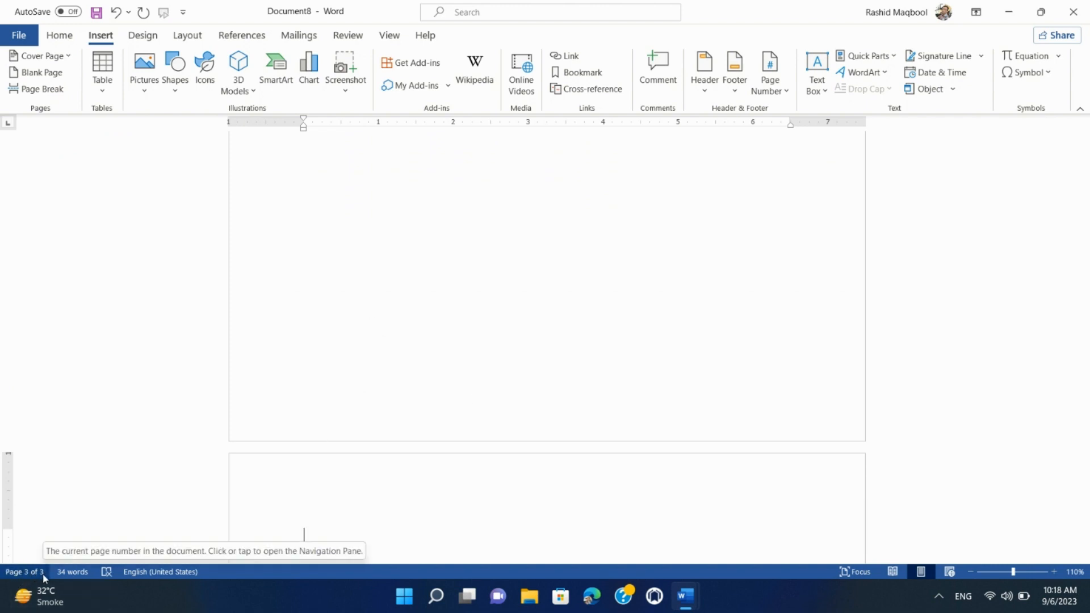
left_click(43, 73)
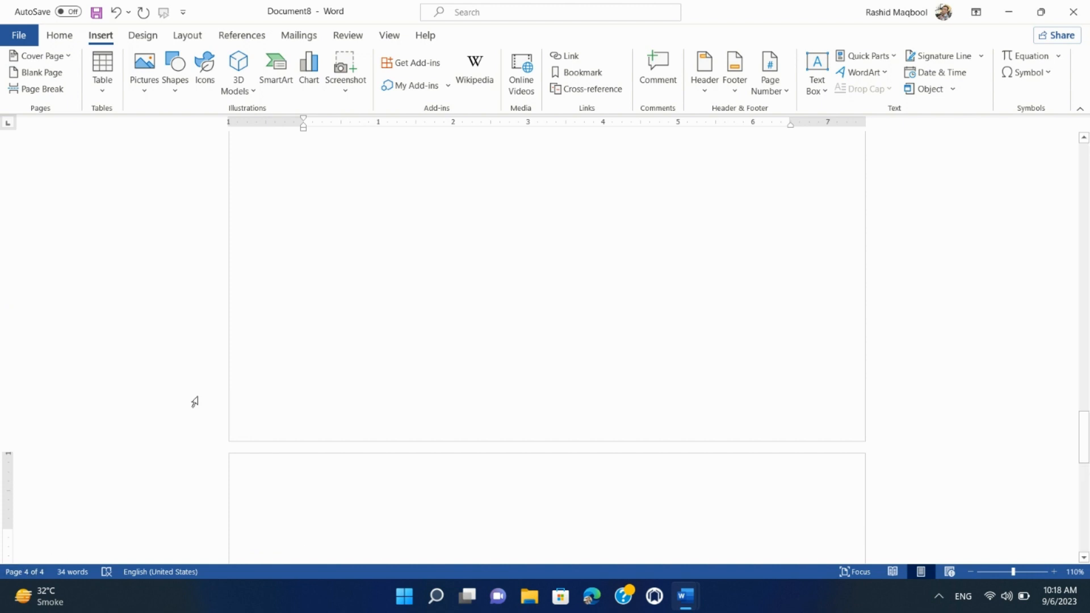
- Enter three lines of filler text on the third page, starting with kdfjifjdijfidjf and dfjijfaidjifdjfi
scroll(233, 324, "up", 3)
scroll(367, 263, "down", 6)
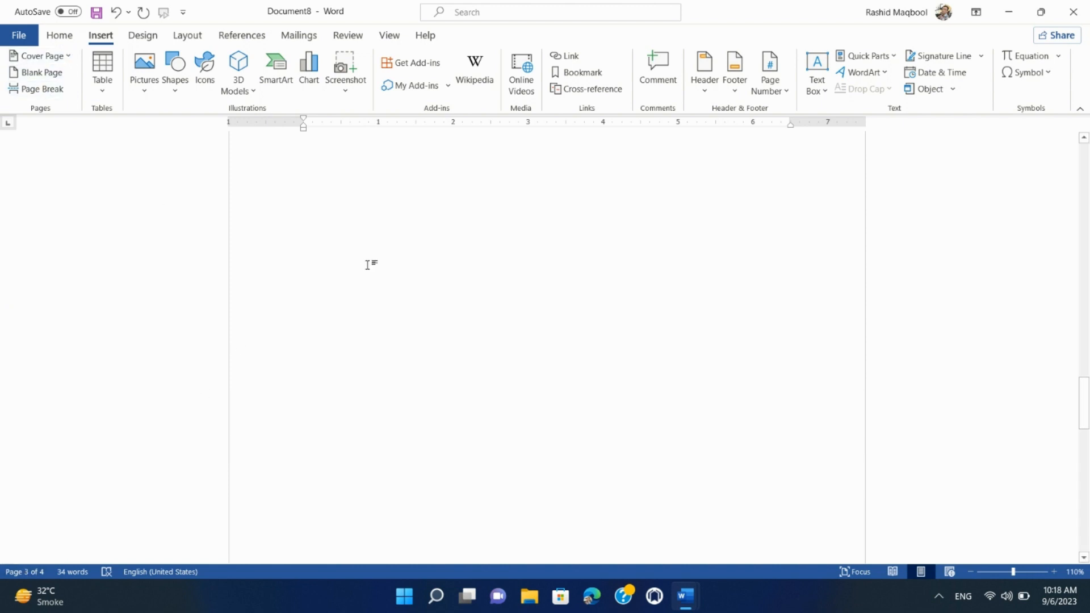
type("kdfijfidijfidjf")
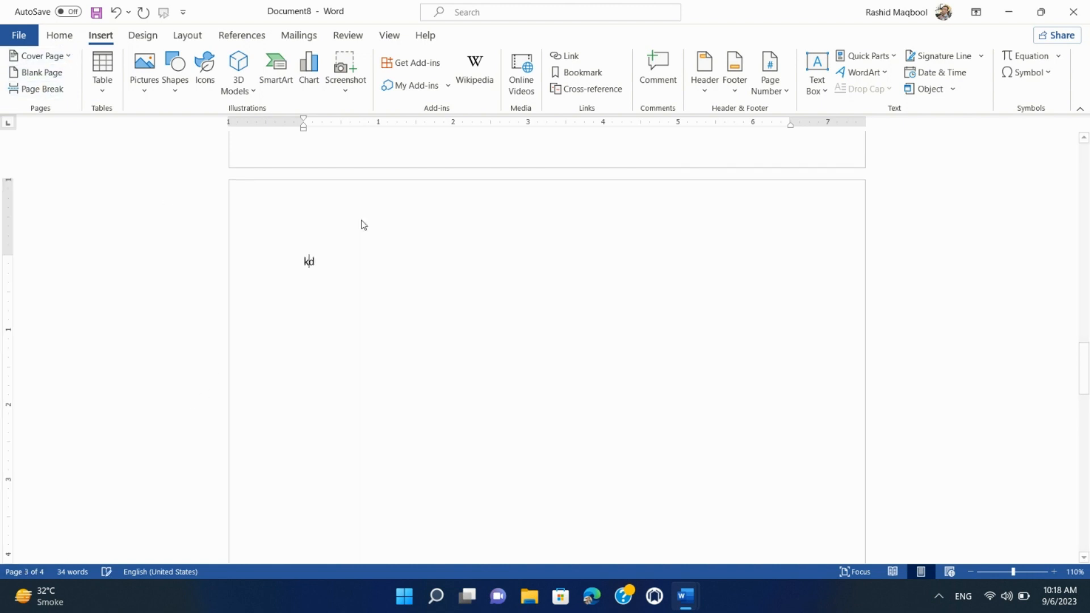
key("Return")
type("dfjijfaidjifdjfi")
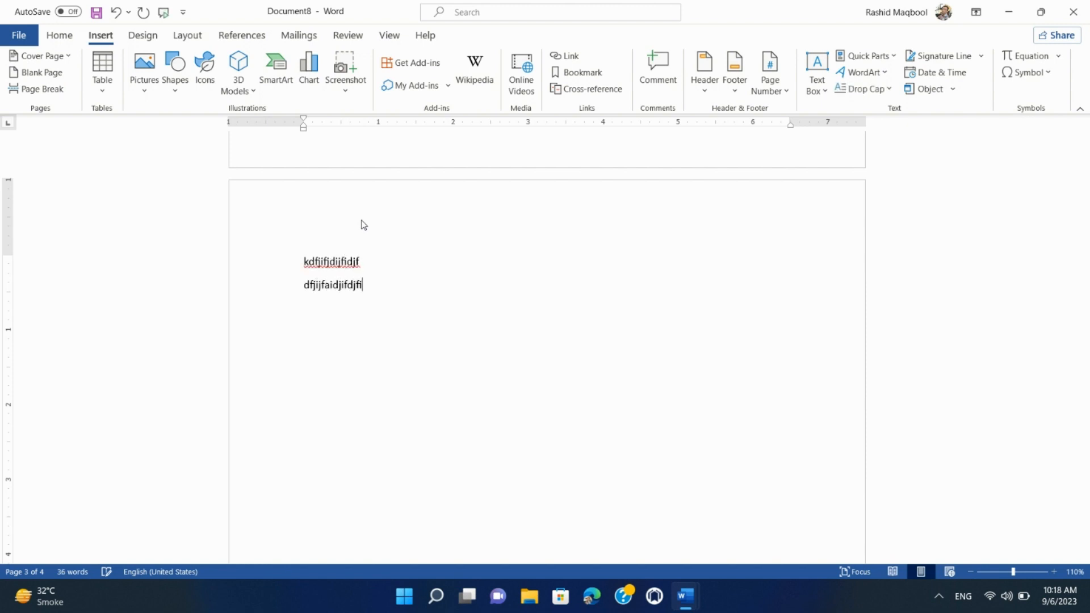
key("Return")
type("jfjidjfidjifjidsjfi")
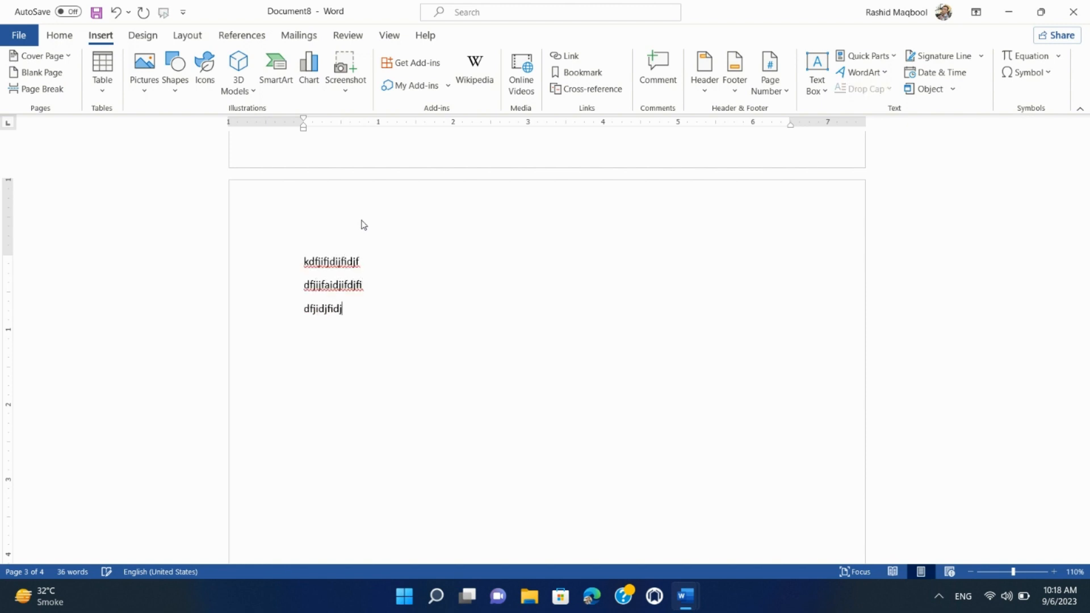
- Insert a page break after the first filler line on the third page and review the split text across the pages
left_click(382, 263)
key("Return")
left_click(51, 89)
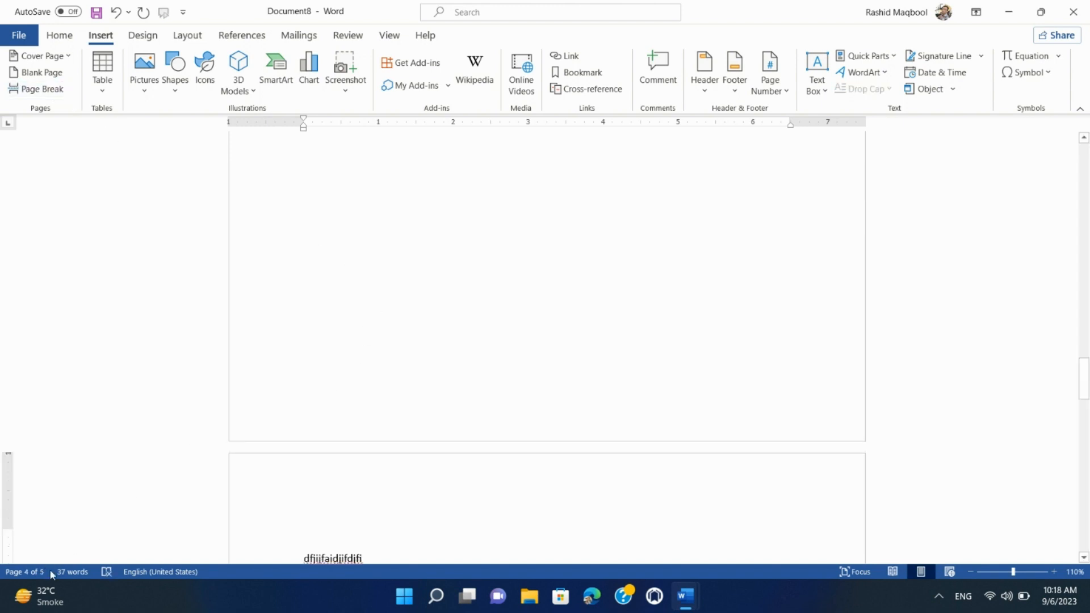
scroll(396, 393, "up", 2)
scroll(396, 393, "up", 10)
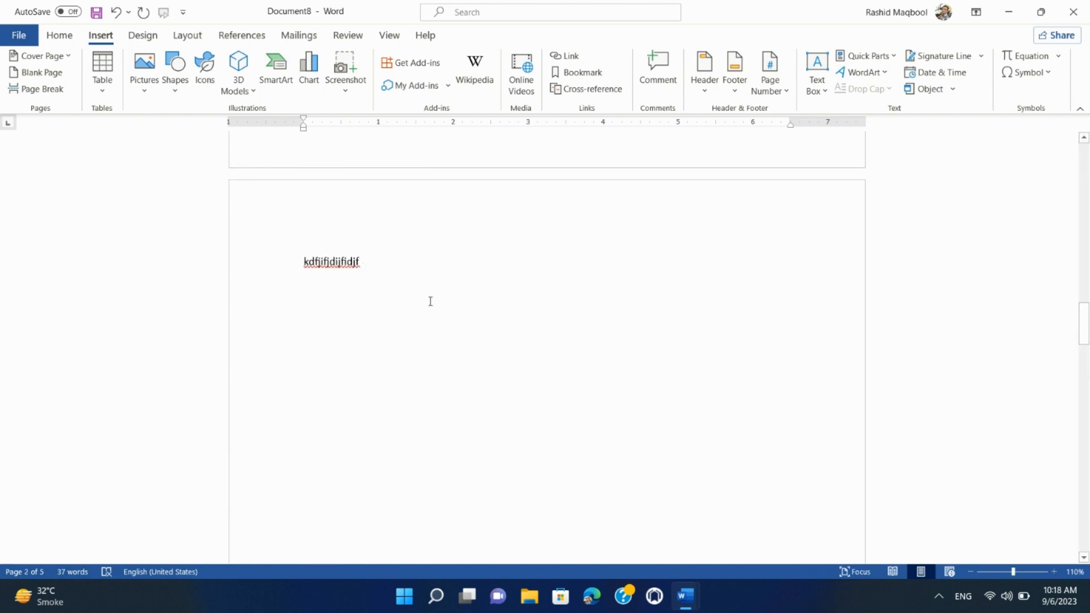
scroll(431, 300, "down", 15)
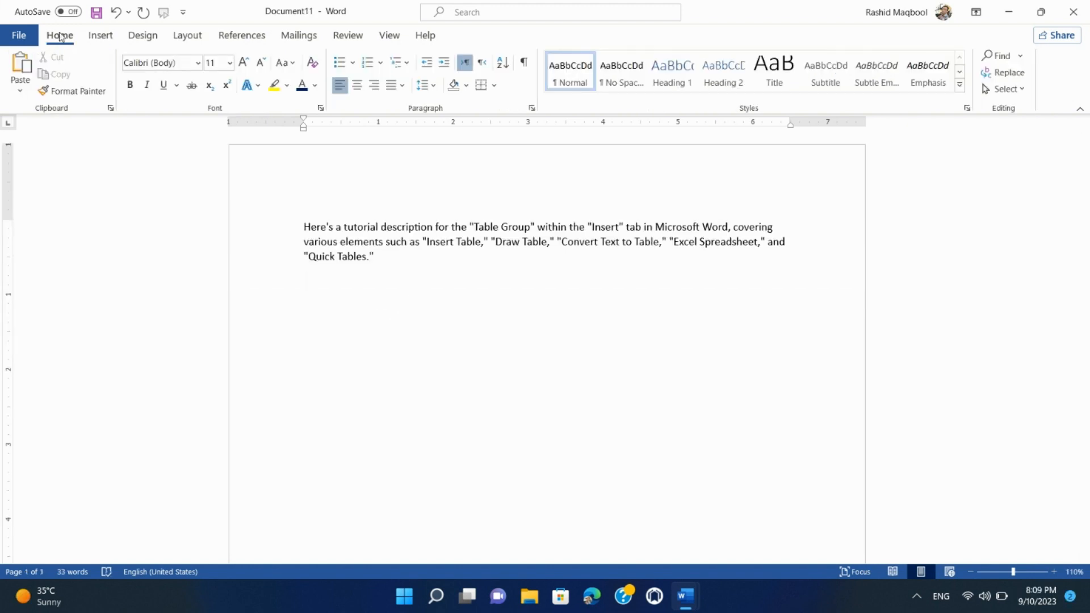
- Insert a table with five columns and four rows below the tutorial description paragraph using the size grid
left_click(102, 37)
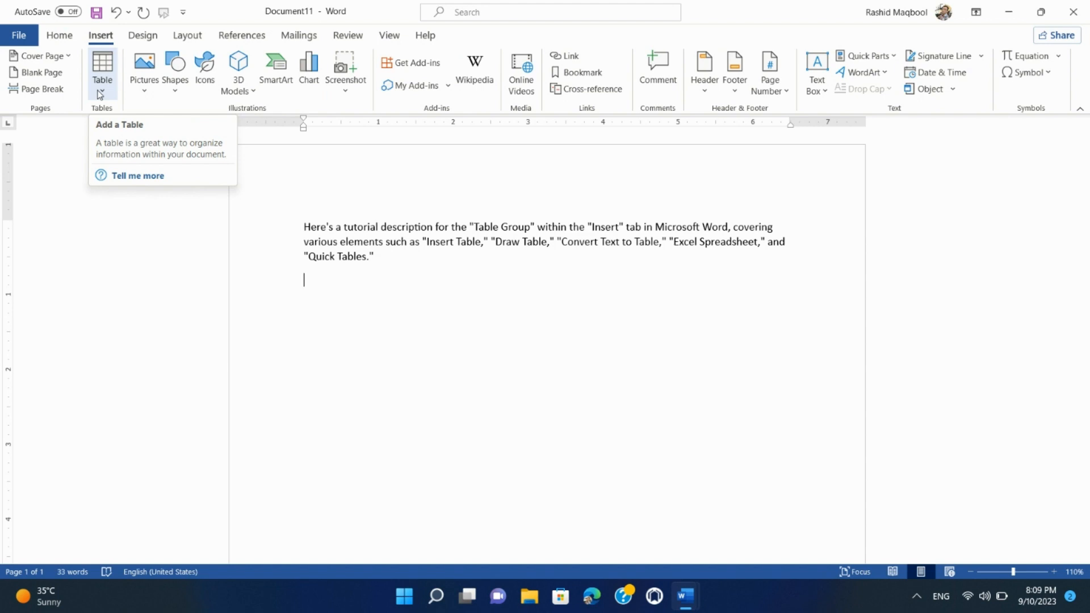
left_click(100, 94)
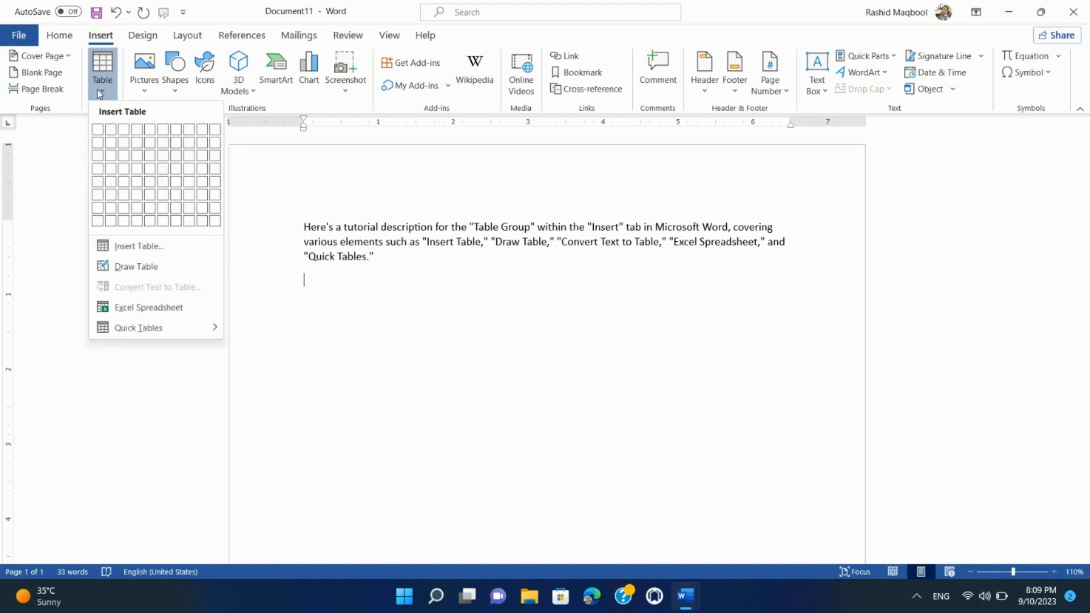
left_click(100, 94)
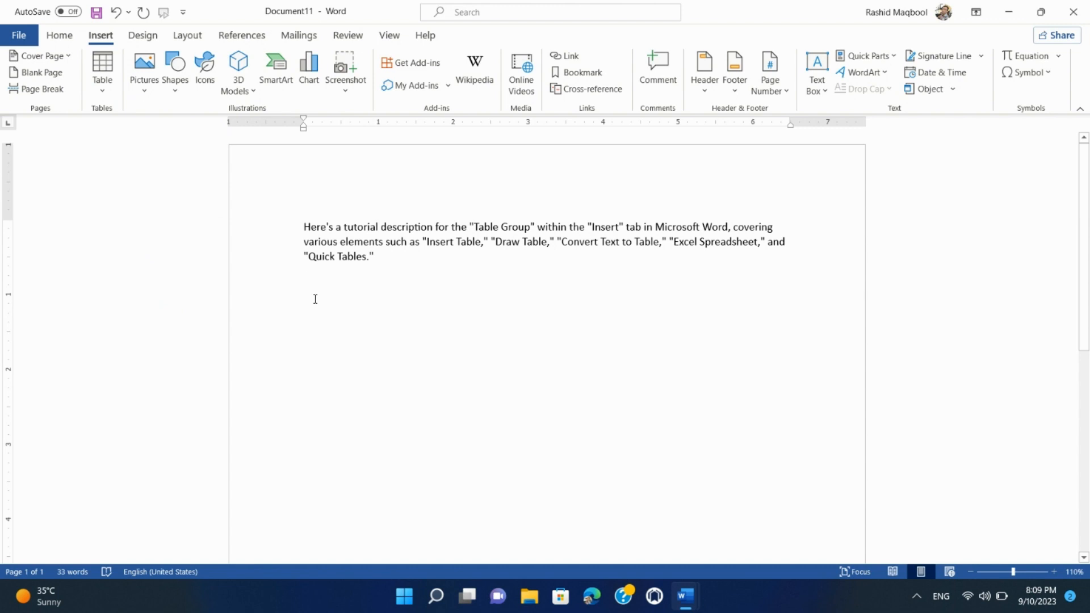
left_click(110, 90)
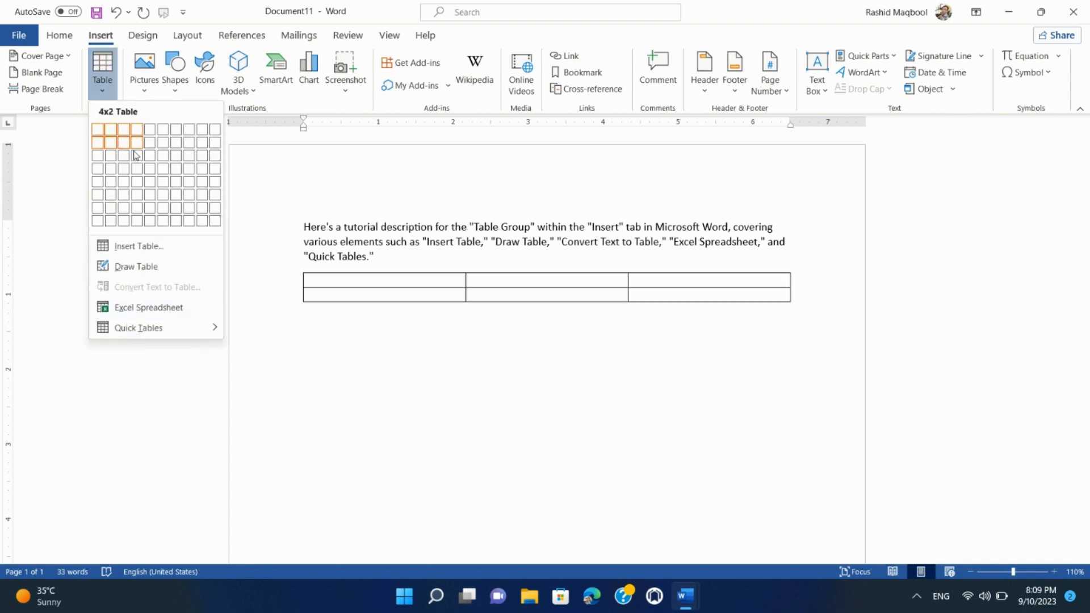
left_click(147, 168)
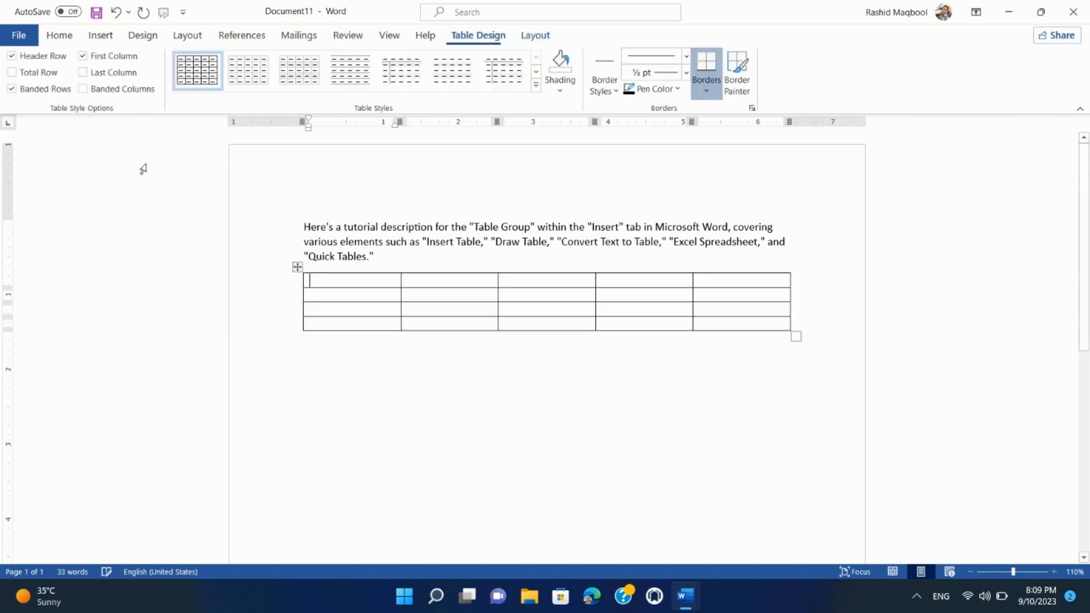
- Delete the entire five-column, four-row table below the paragraph
left_click(100, 35)
left_click(101, 94)
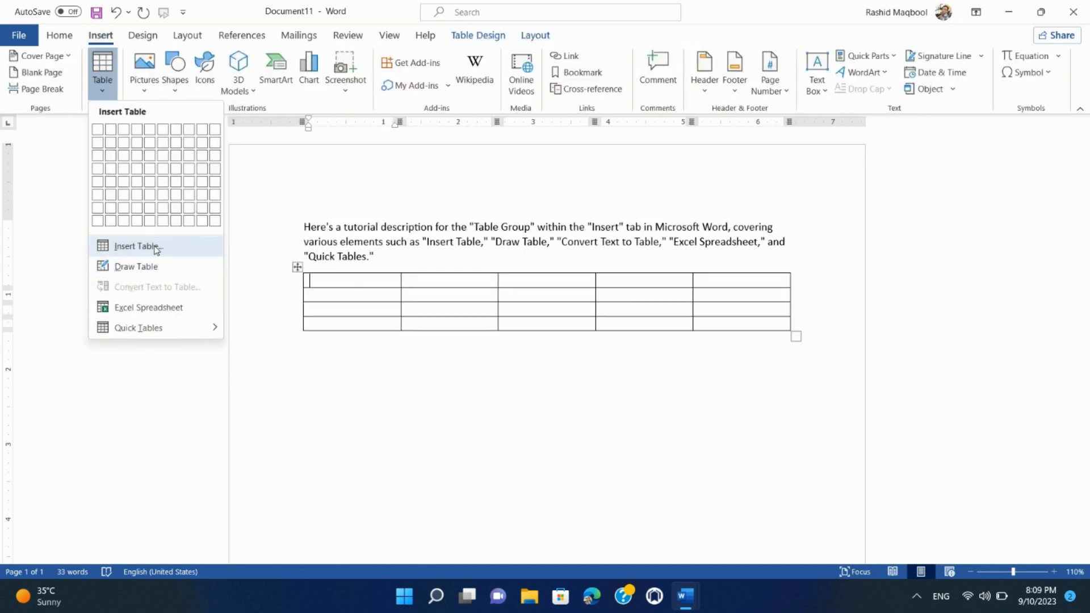
left_click(298, 272)
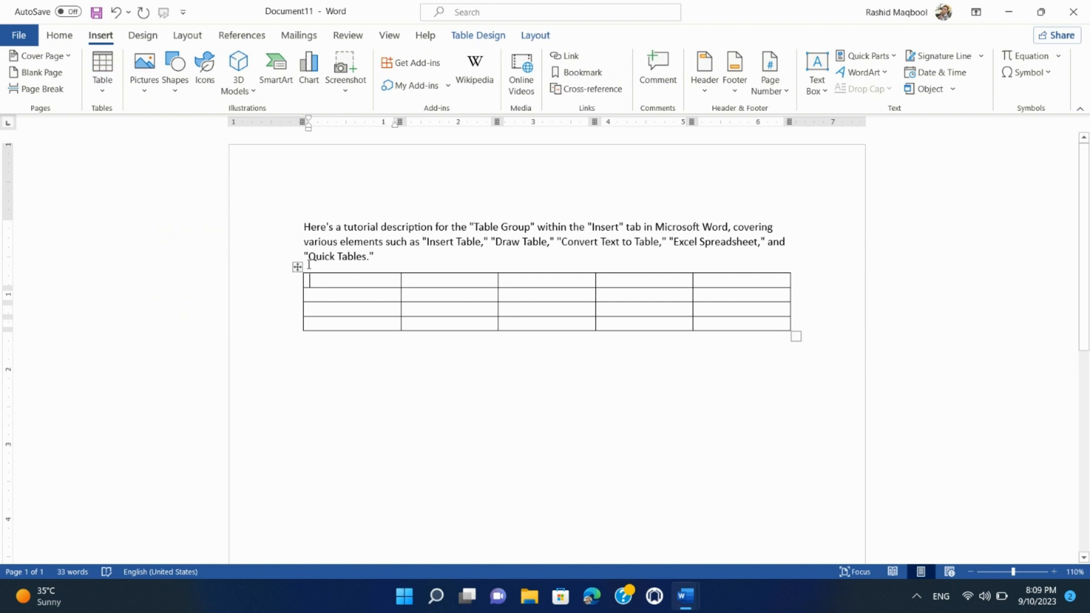
left_click(300, 266)
key("BackSpace")
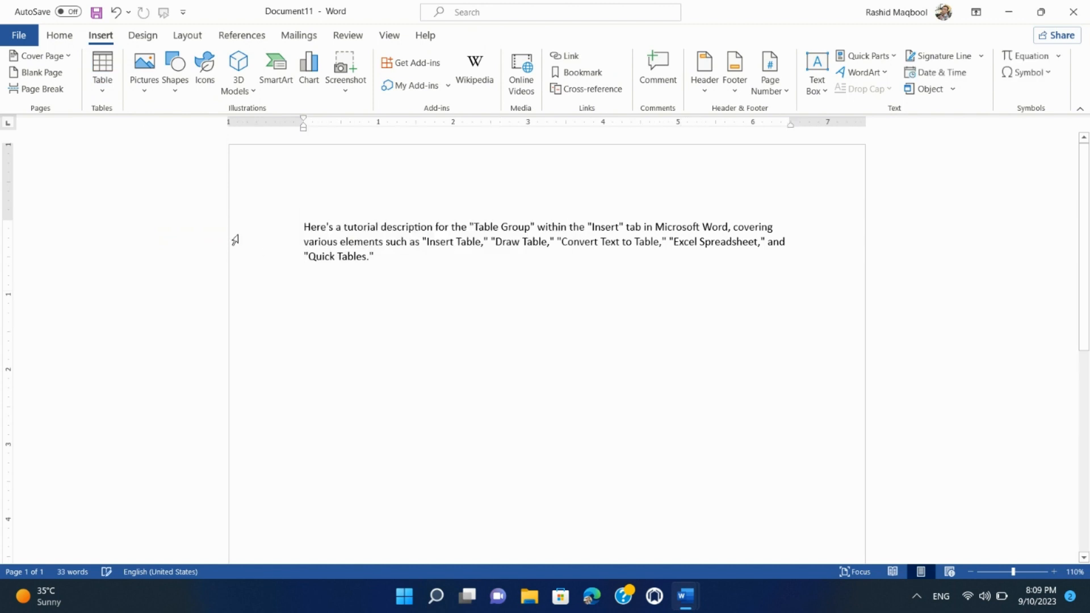
- Insert a table below the paragraph by specifying 5 columns, 2 rows and a fixed column width of Auto
left_click(102, 76)
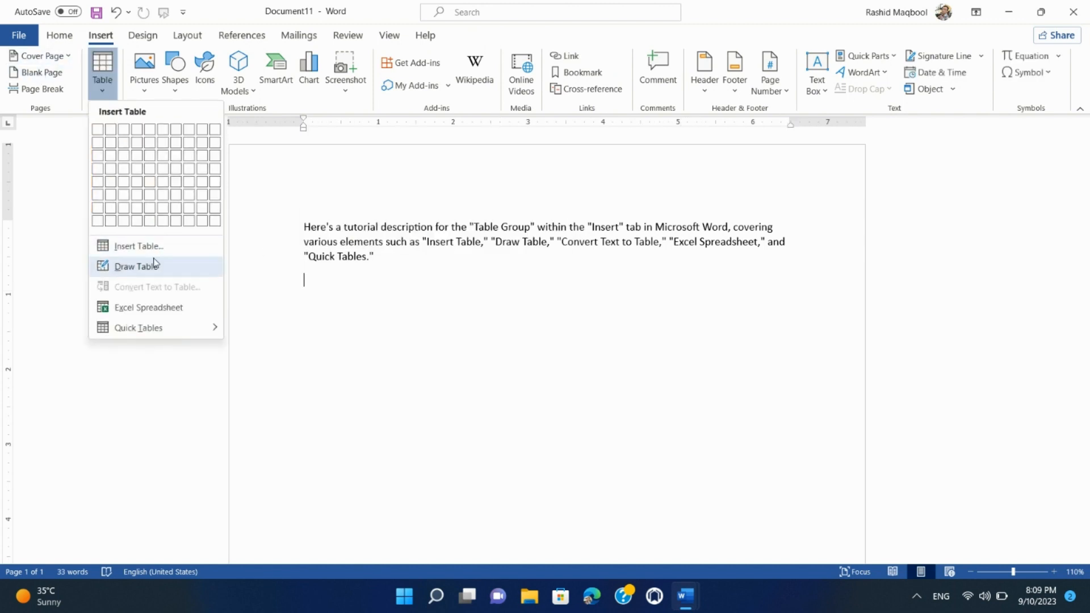
left_click(139, 245)
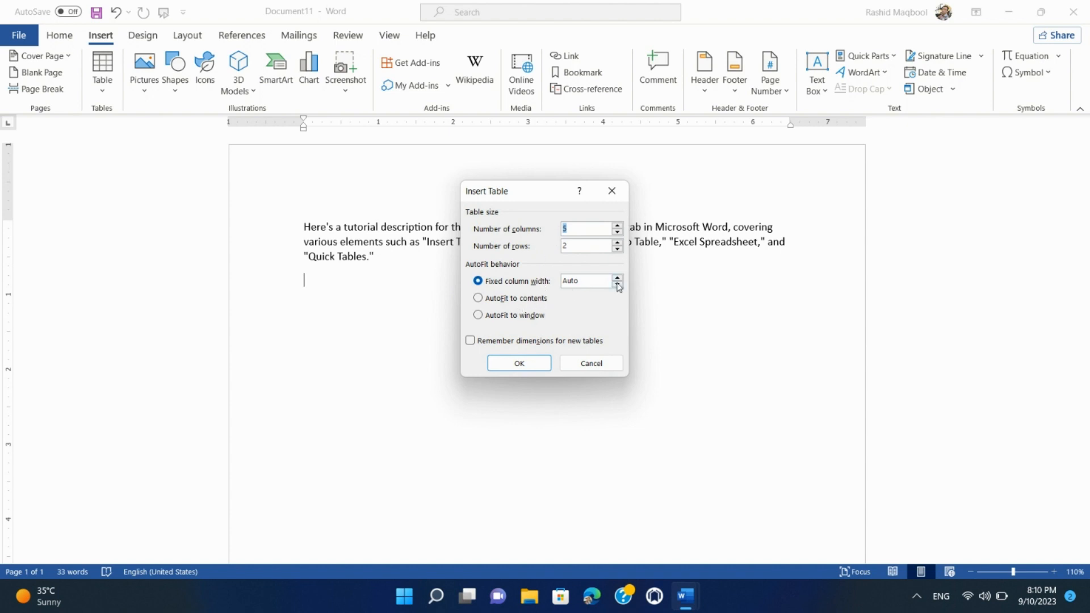
left_click(519, 365)
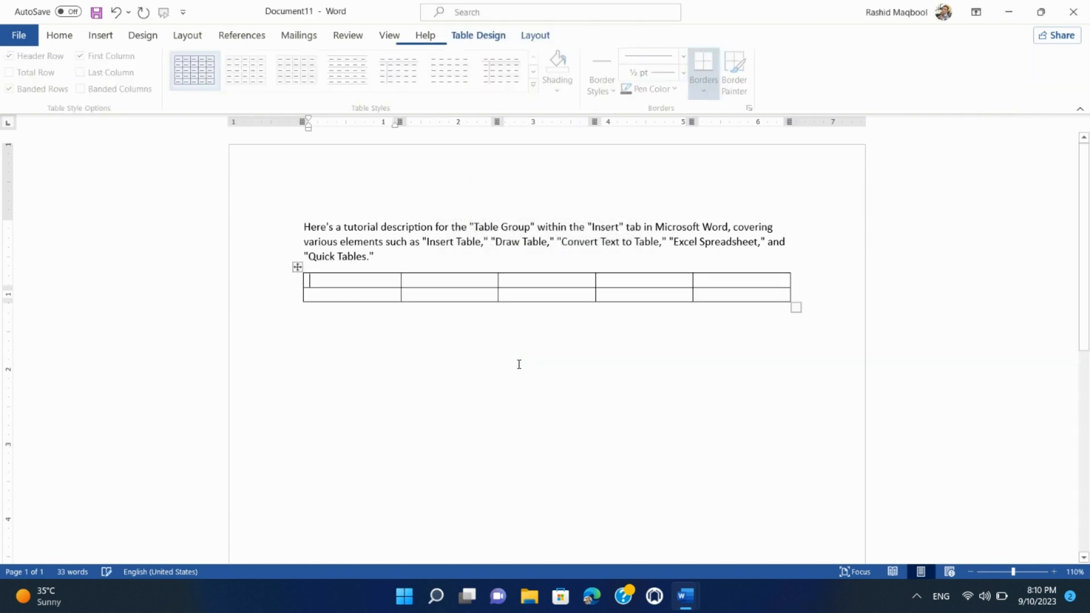
- Draw a vertical border through the second and the third column of the five-column table to split each in two
left_click(101, 36)
left_click(103, 74)
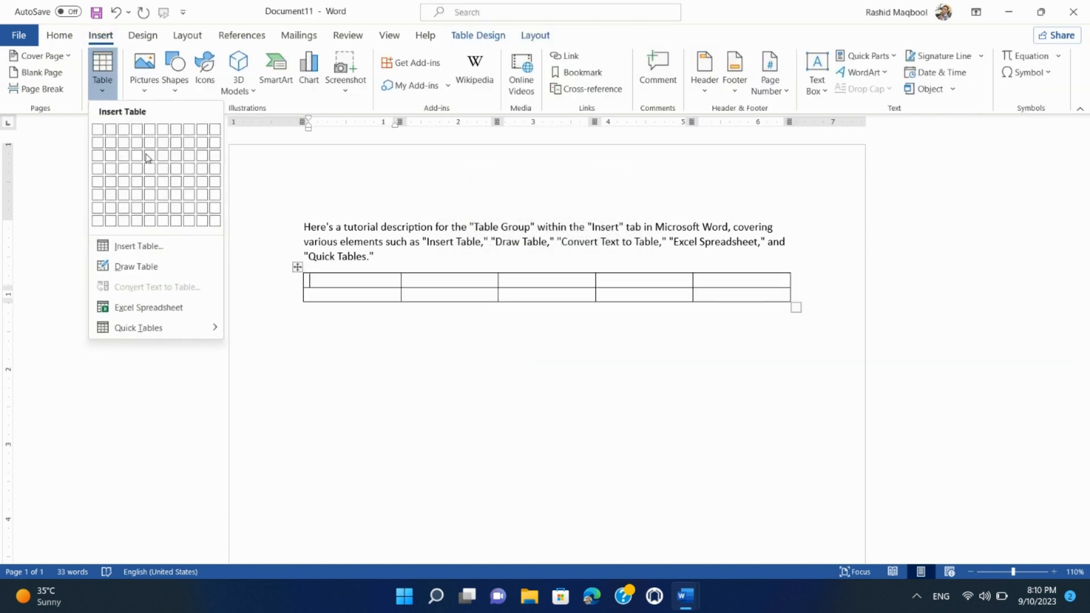
left_click(169, 270)
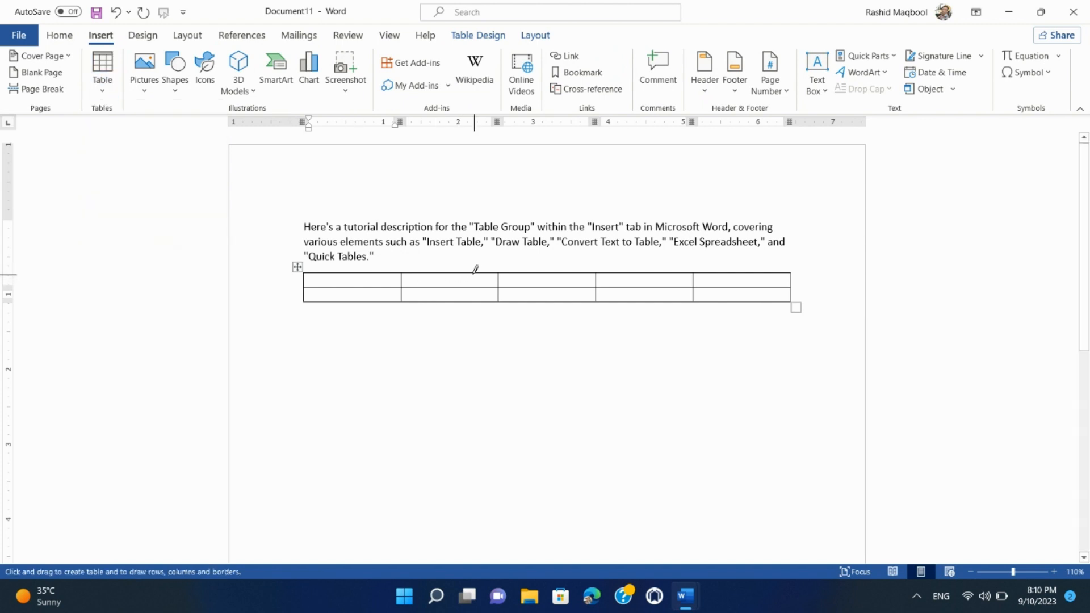
left_click_drag(462, 271, 459, 300)
left_click_drag(552, 271, 553, 301)
- Draw a separate table about 3.95" wide and 0.73" high below the first, divided into two rows and two columns, the first about 0.89" wide
mouse_move(347, 344)
left_mouse_down()
mouse_move(528, 392)
mouse_move(611, 406)
mouse_move(646, 398)
left_mouse_up()
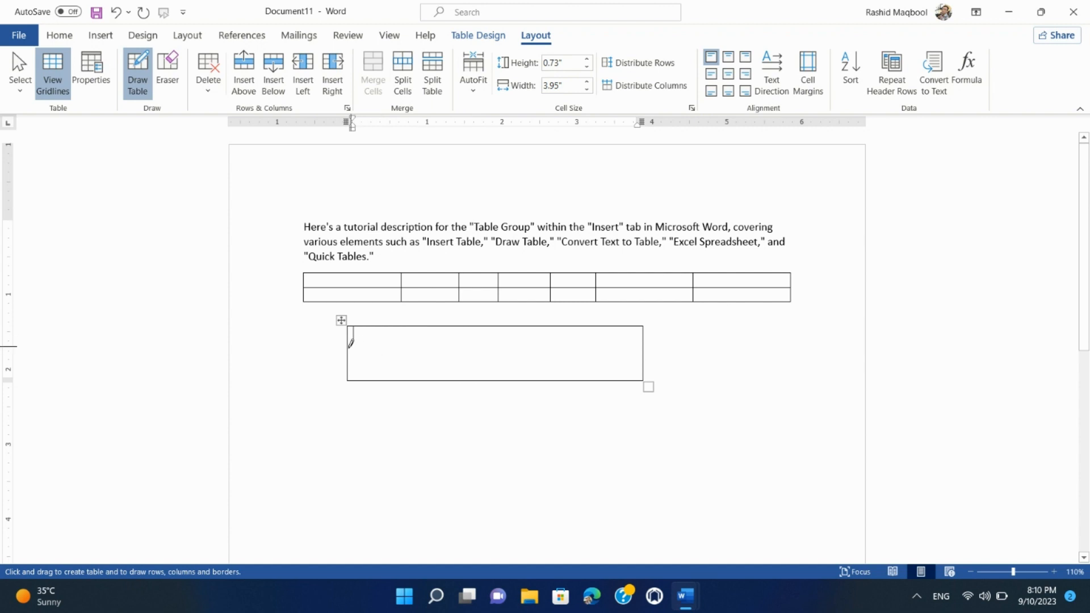
mouse_move(351, 349)
left_mouse_down()
mouse_move(561, 339)
mouse_move(474, 348)
left_mouse_up()
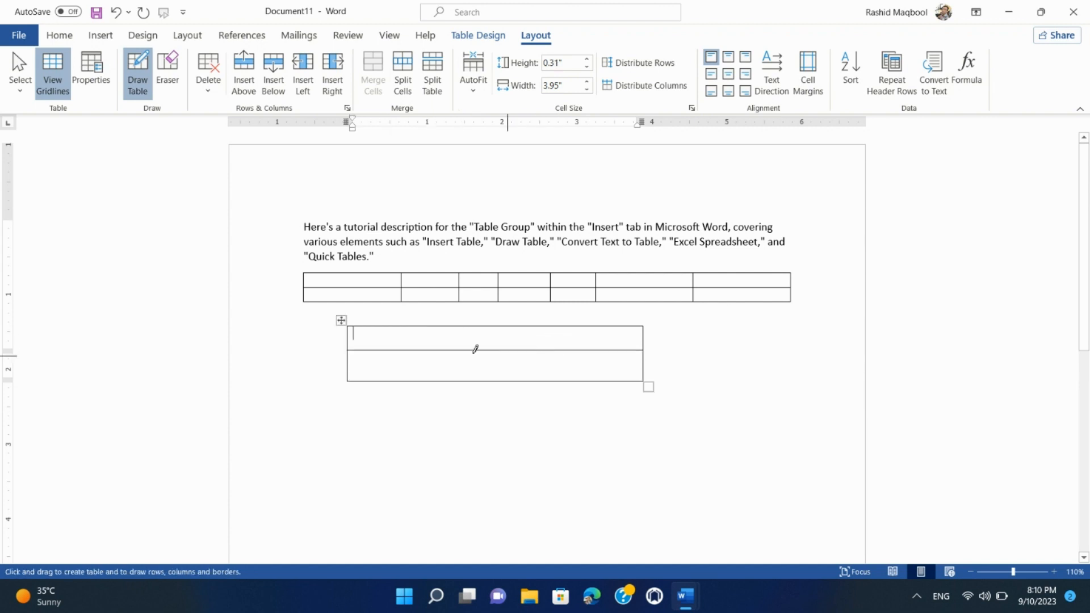
left_click_drag(416, 327, 420, 372)
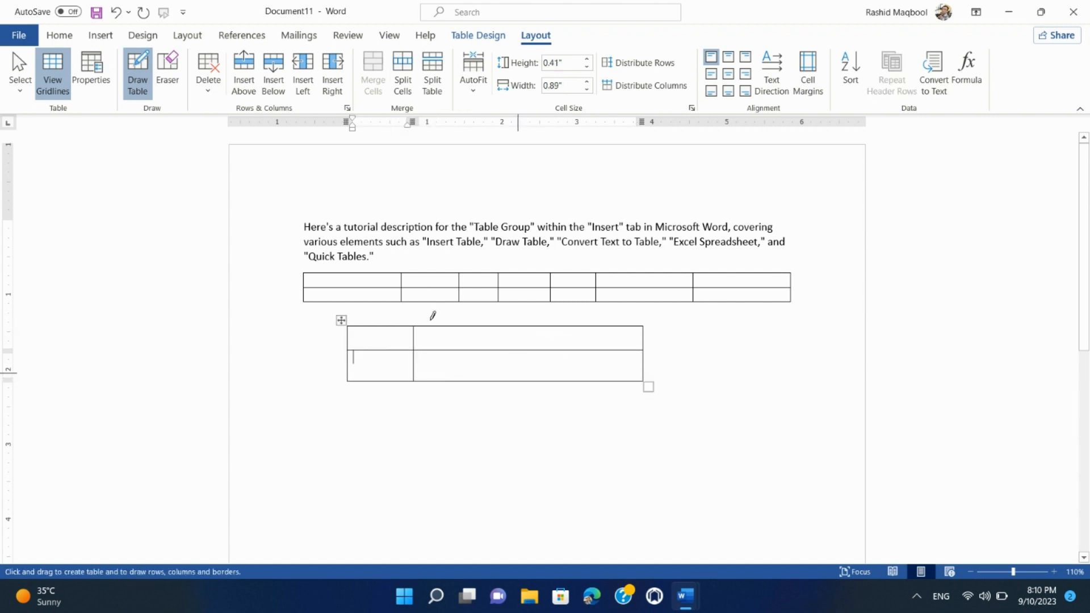
- Stop drawing and convert the tutorial description paragraph into a 6-column table, separating text at commas with fixed column width Auto
left_click(100, 35)
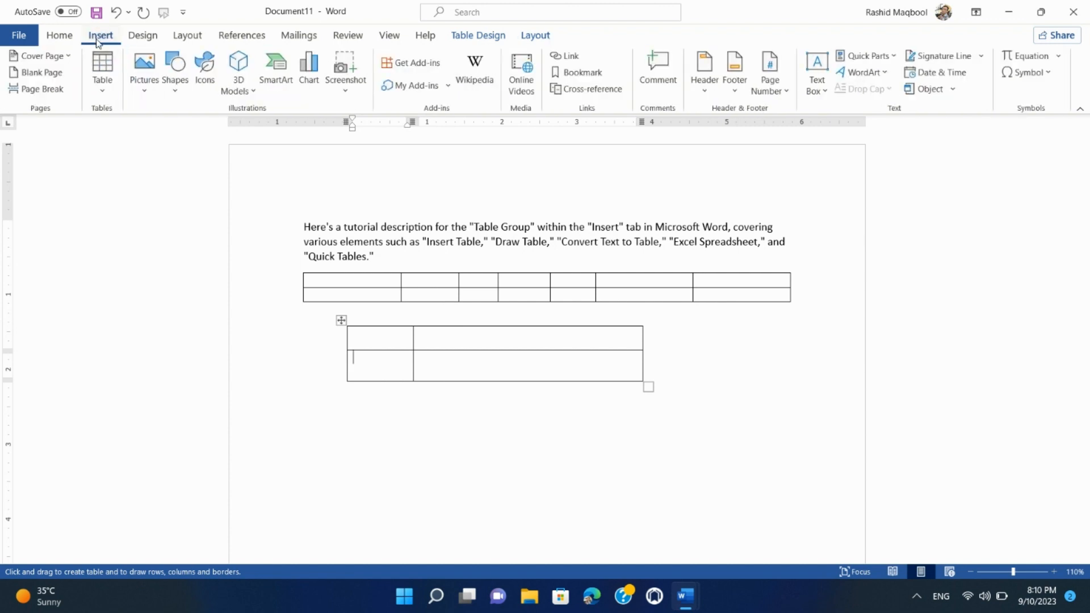
left_click(102, 82)
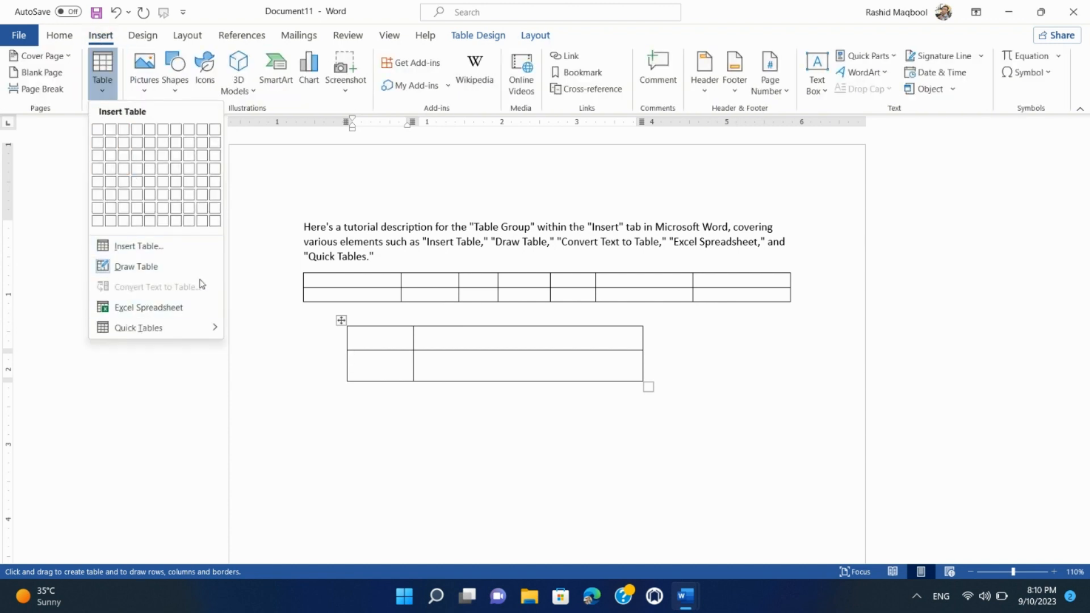
left_click(307, 247)
key("Escape")
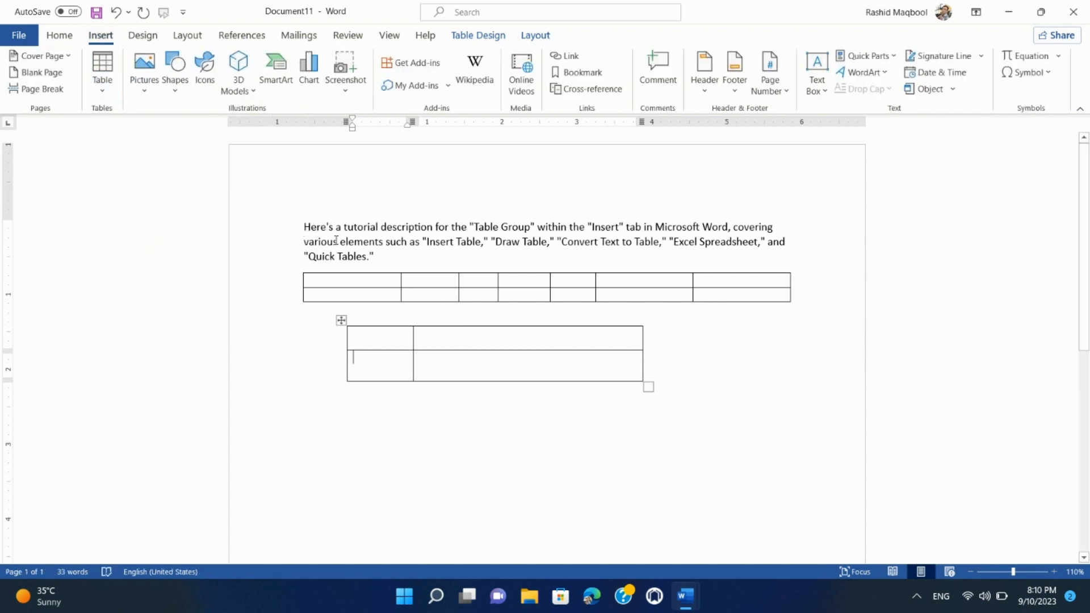
left_click_drag(305, 224, 383, 256)
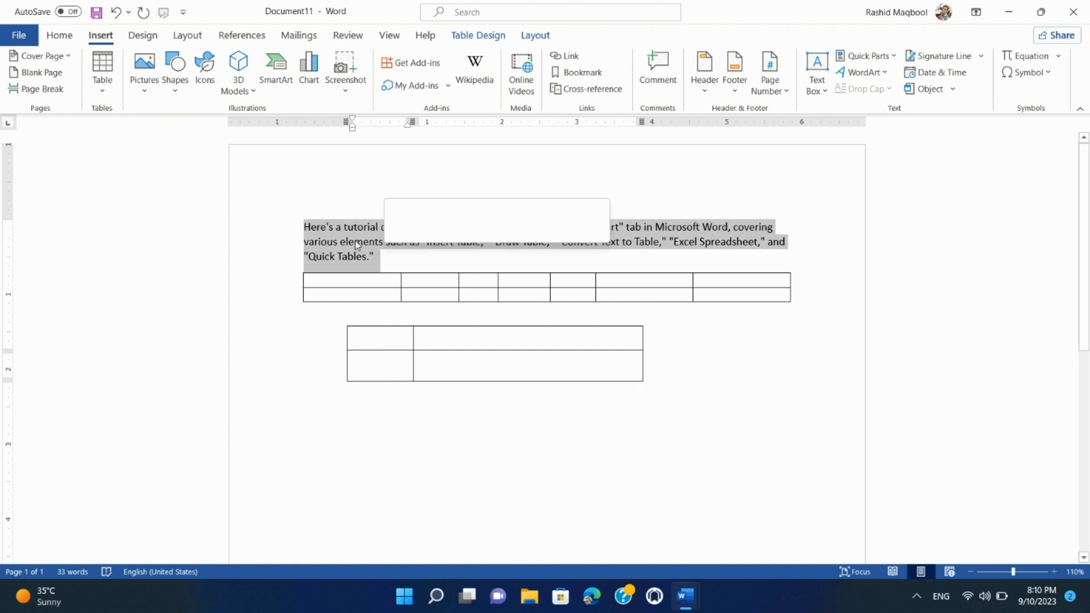
left_click(103, 80)
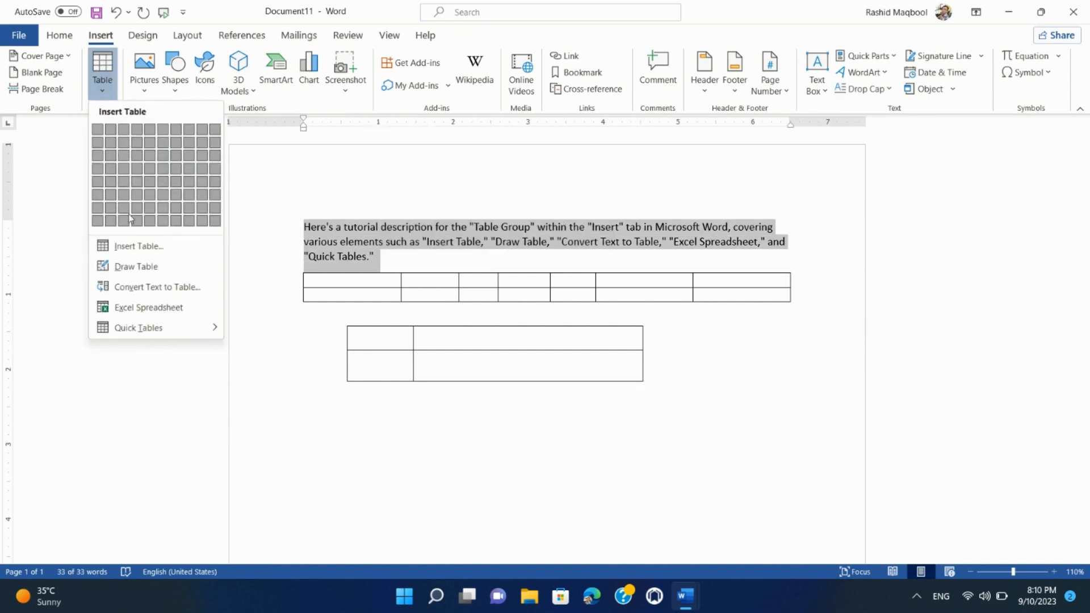
left_click(154, 288)
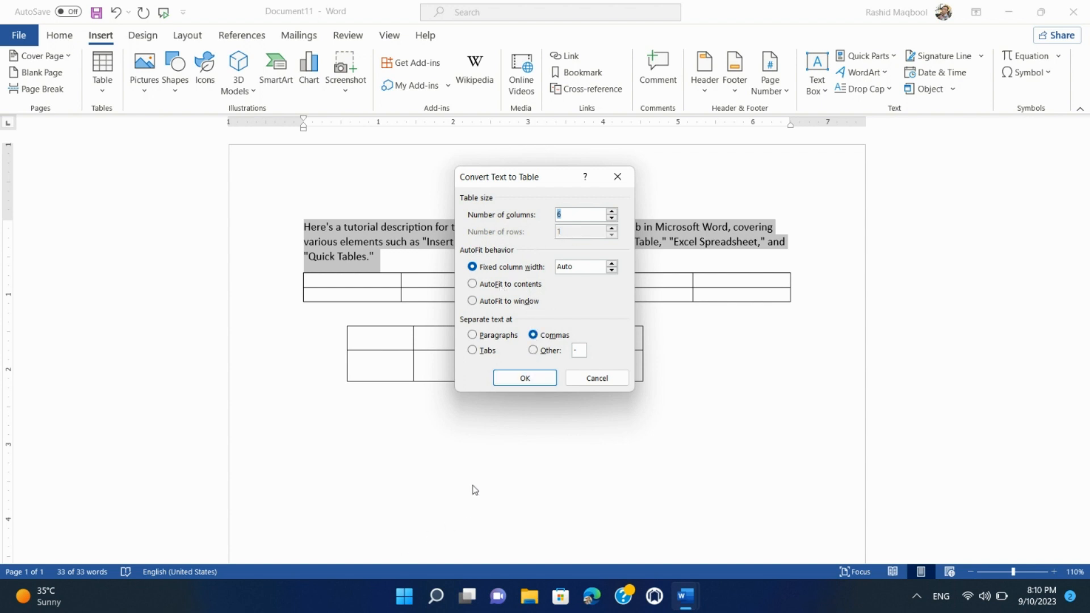
left_click(525, 378)
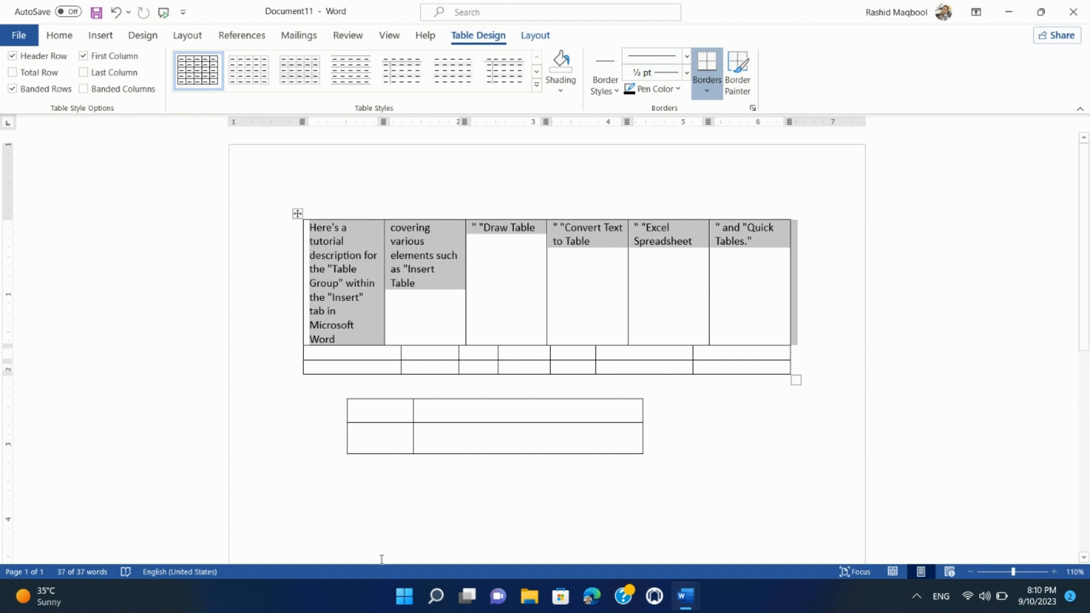
- Insert an embedded Excel spreadsheet on the empty line below the drawn table
left_click(415, 500)
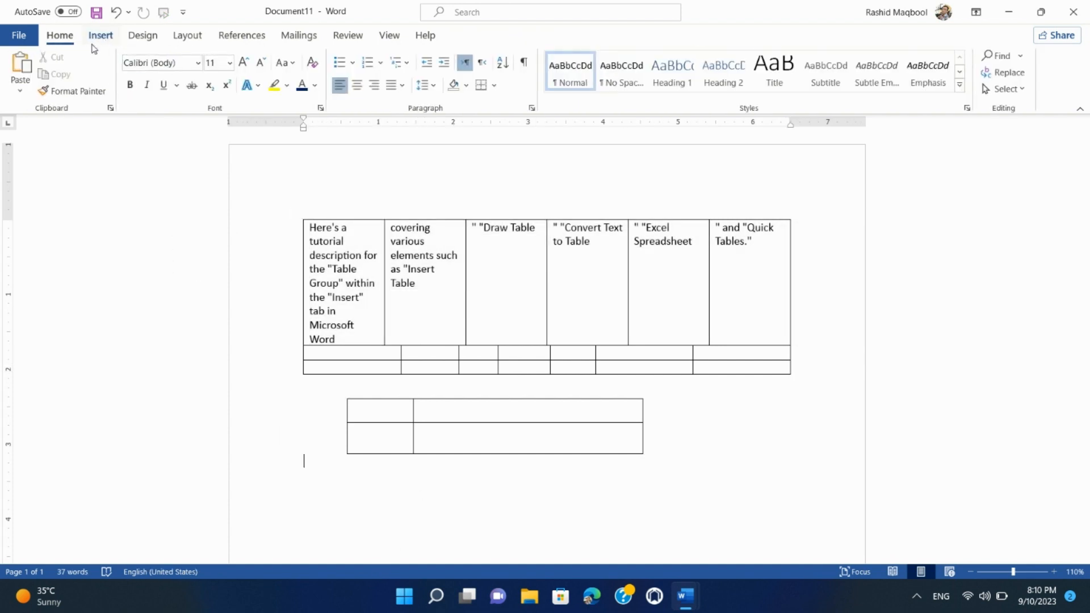
left_click(98, 38)
left_click(103, 71)
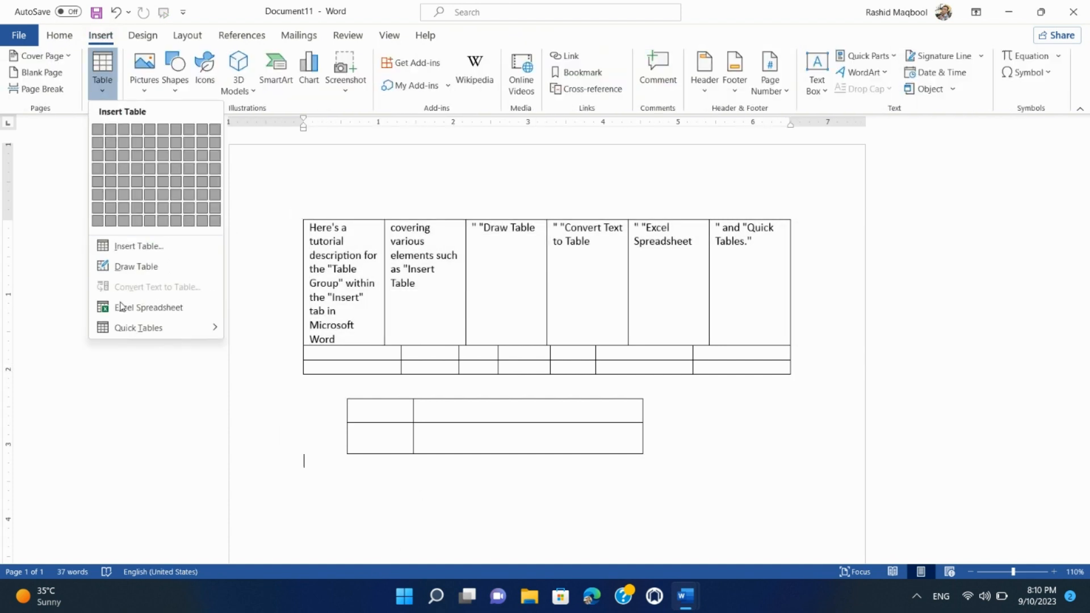
left_click(153, 308)
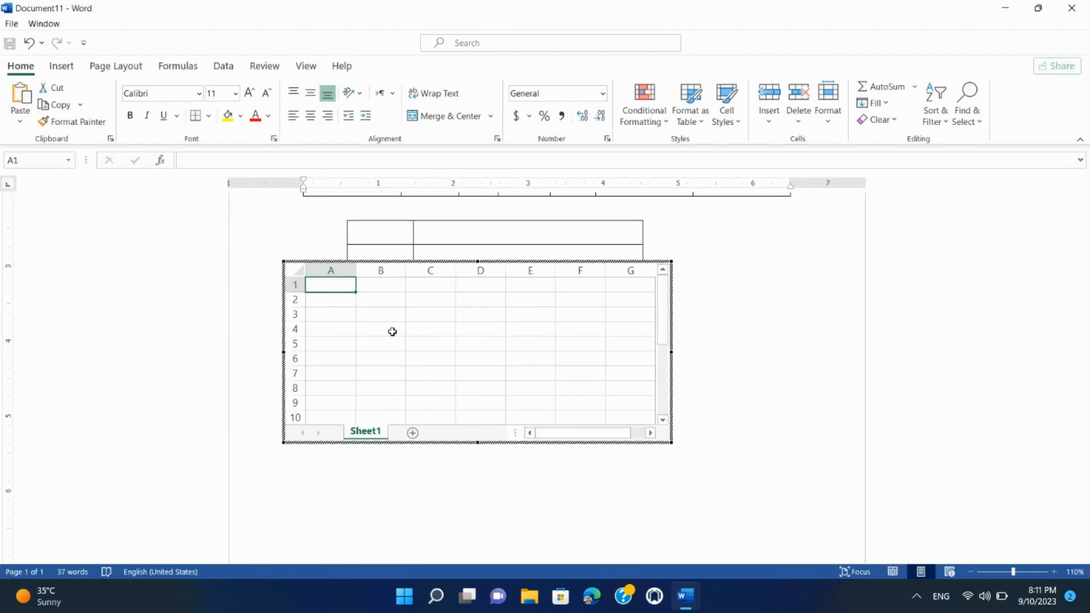
- Fill row 1 of the spreadsheet with efwkodfk in A1, plp in B1, 5 in C1, 8 in E1, 5 in F1 and 2 in G1
type("efwkodfk")
key("Tab")
type("plp")
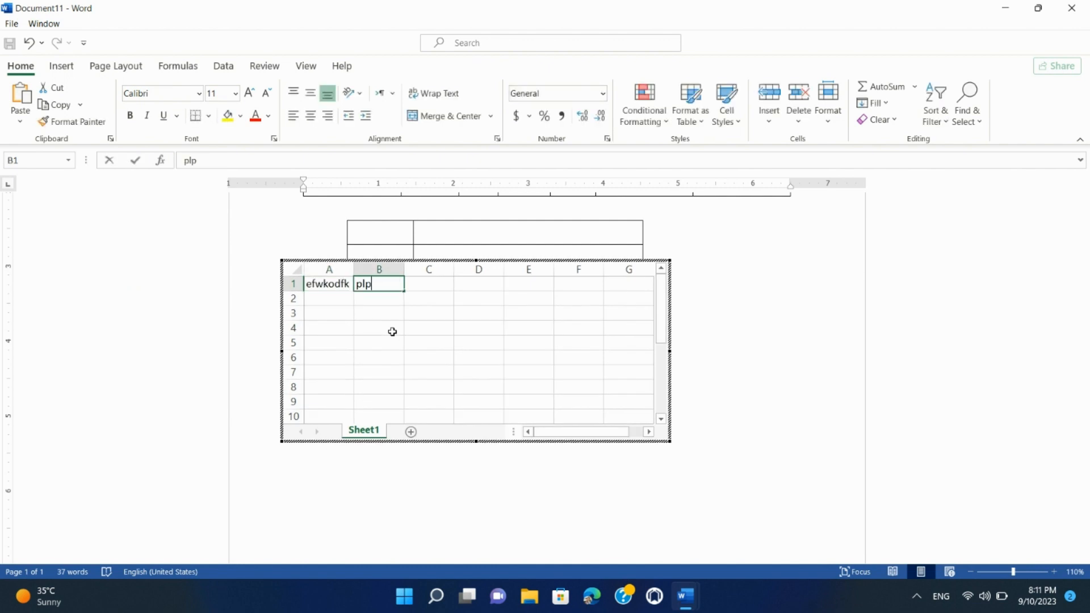
key("Tab")
type("5")
key("Tab")
key("Tab")
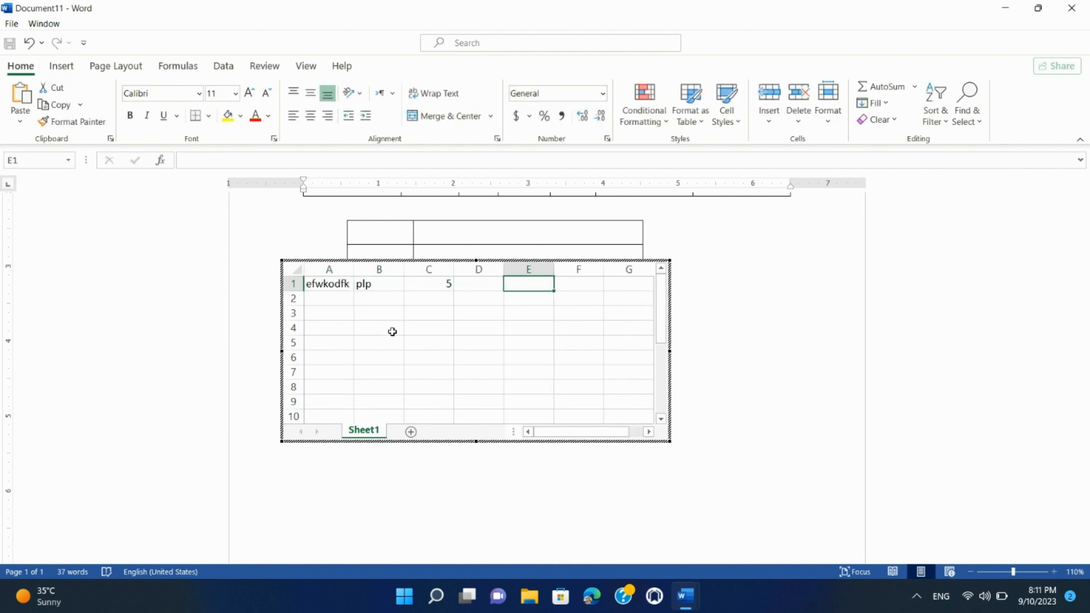
type("8")
key("Tab")
type("5")
key("Tab")
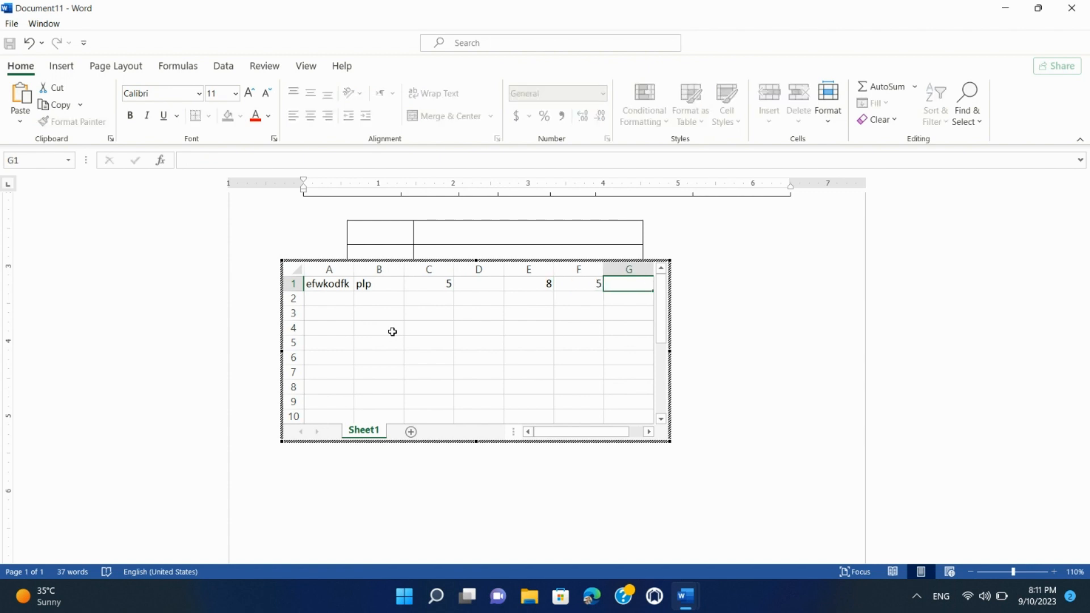
type("2")
key("Tab")
- Enter ff in cell D8 and finish editing the embedded spreadsheet
left_click(383, 343)
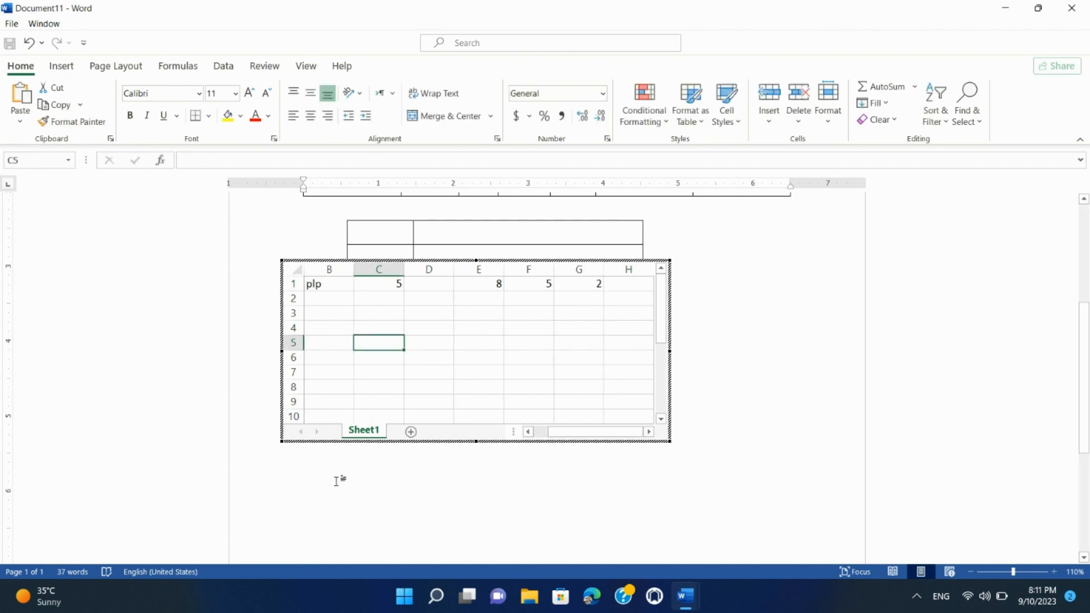
left_click(413, 389)
type("ff")
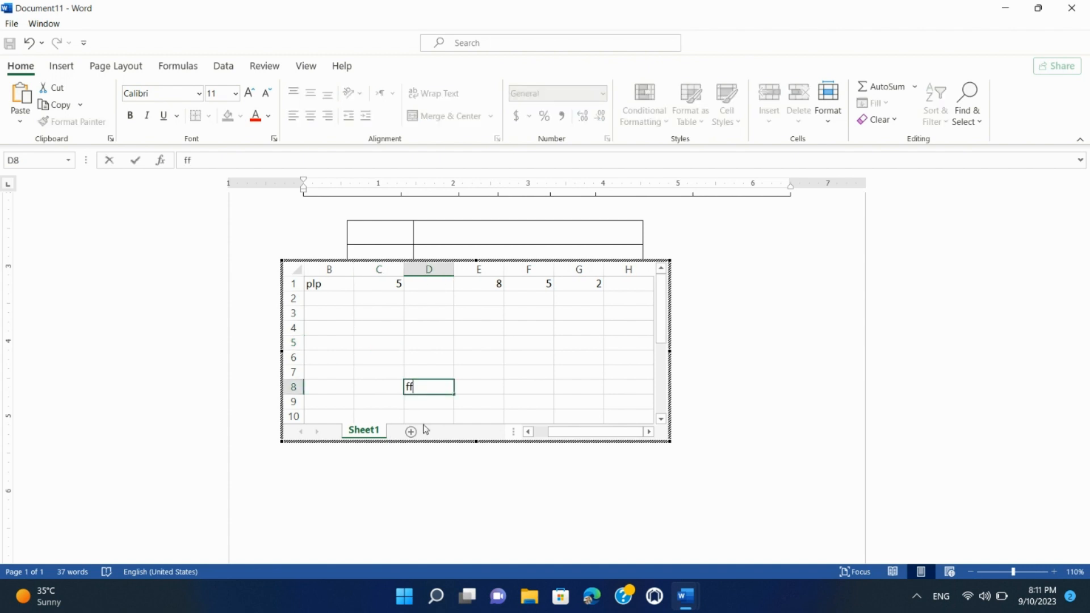
left_click(423, 489)
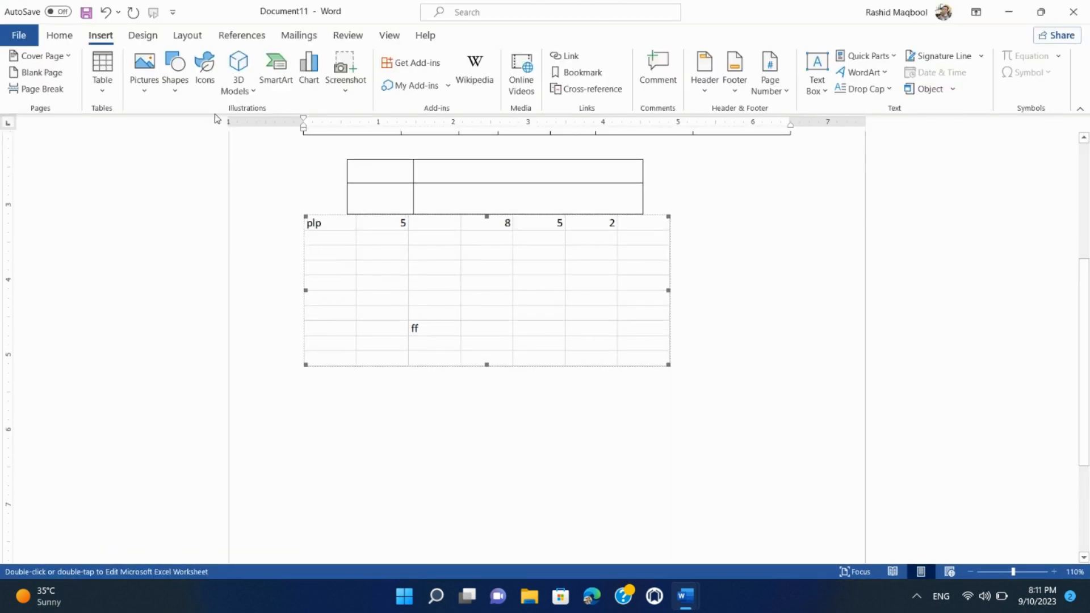
- Replace the selected spreadsheet object with the Calendar 1 quick table
left_click(106, 91)
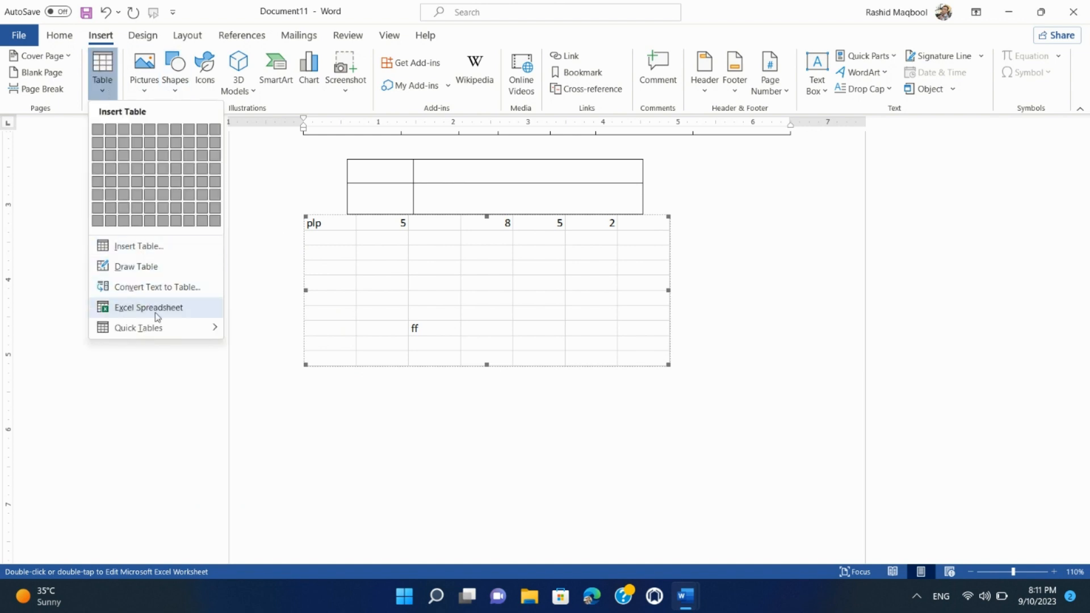
mouse_move(161, 328)
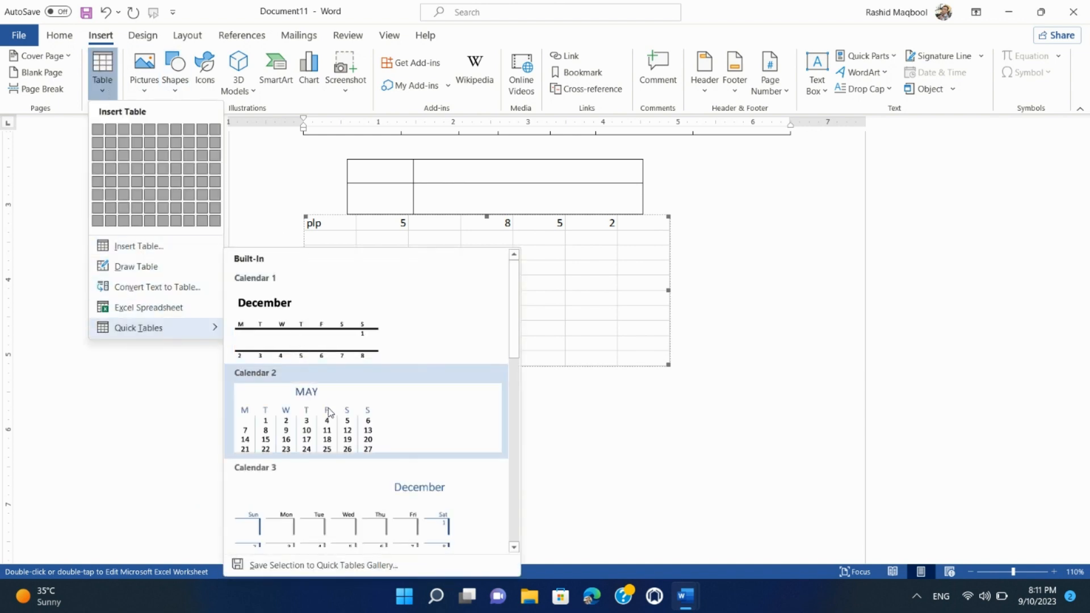
left_click(358, 346)
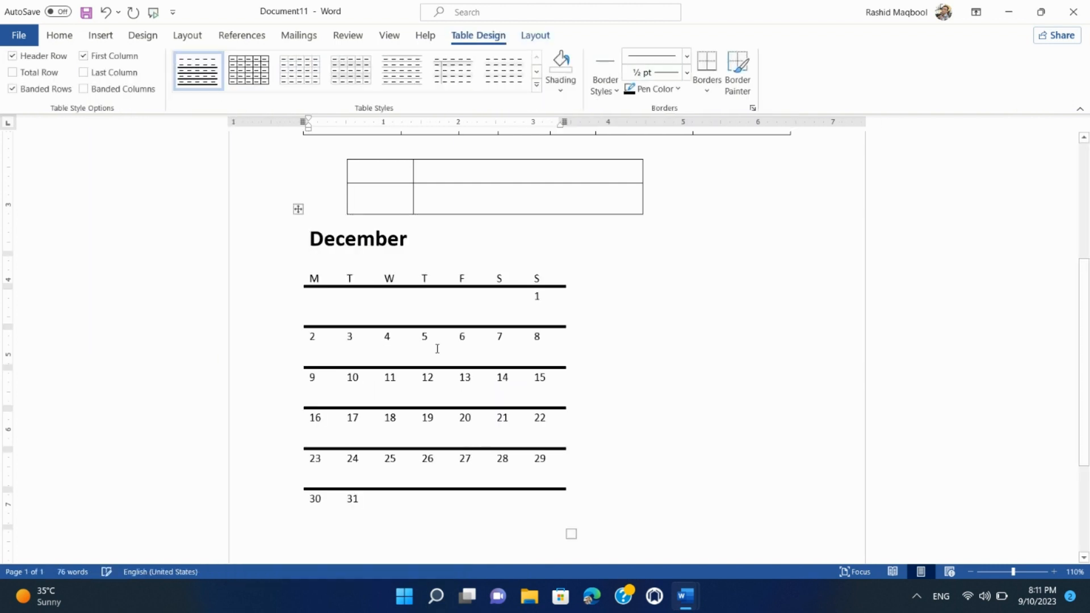
- Select the whole December calendar, browse the built-in quick tables and choose With Subheads 1 for insertion
left_click(298, 209)
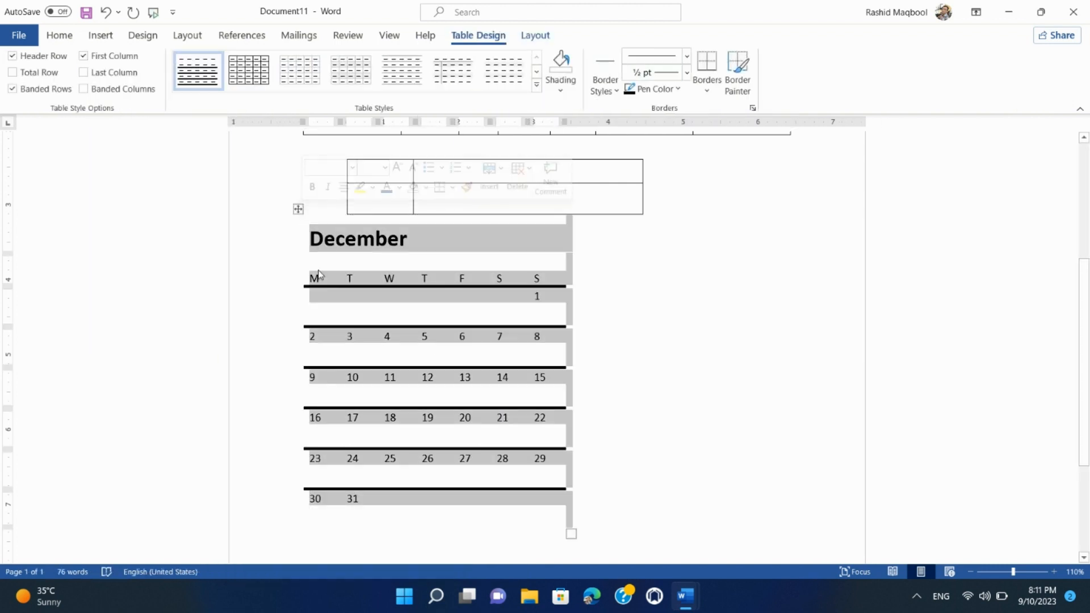
left_click(100, 35)
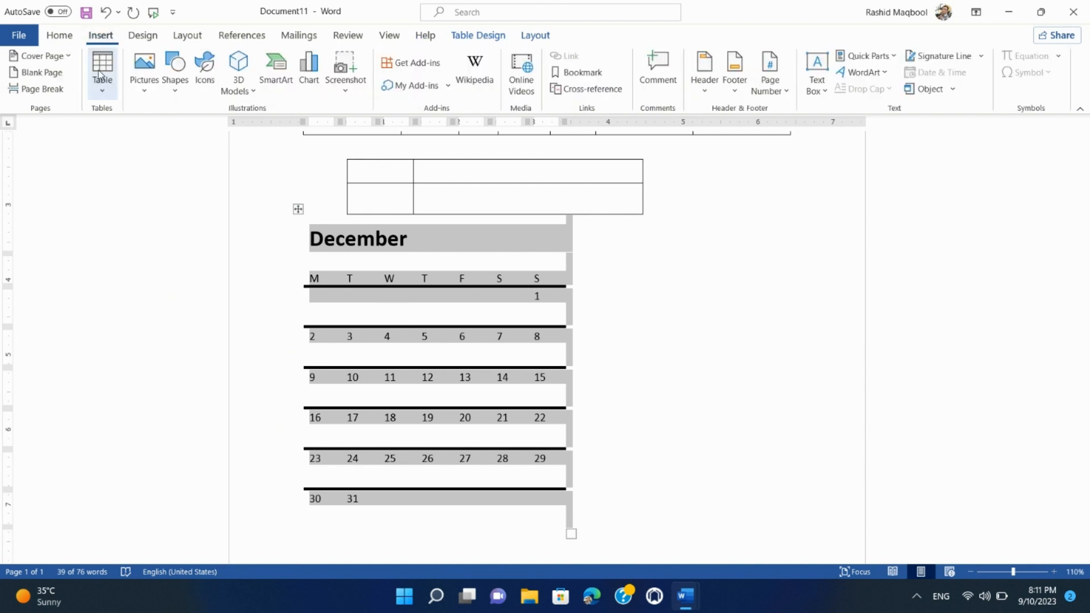
left_click(103, 94)
mouse_move(157, 328)
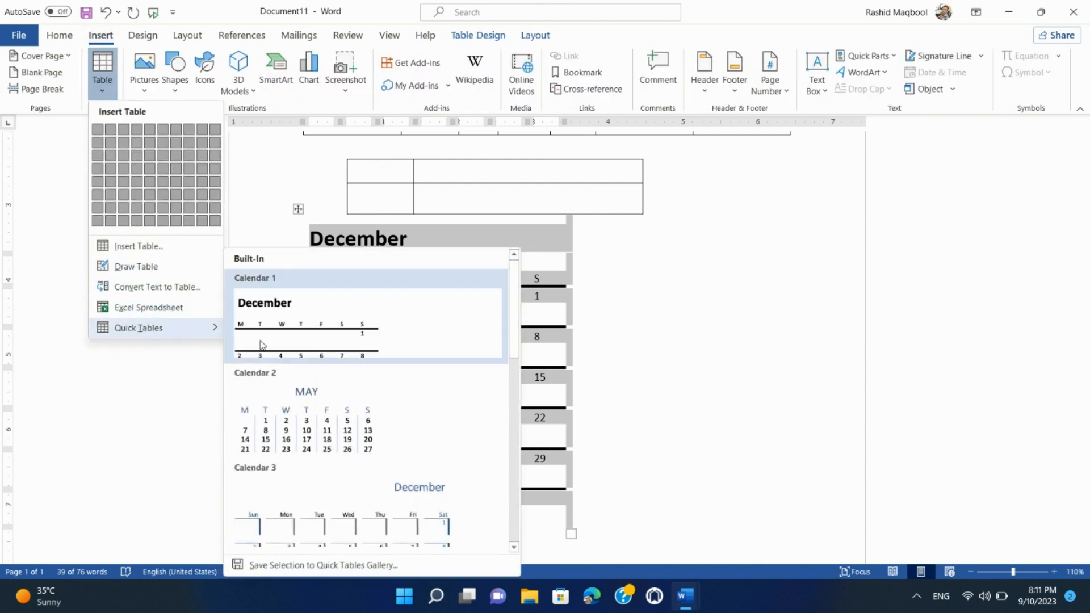
scroll(348, 460, "down", 6)
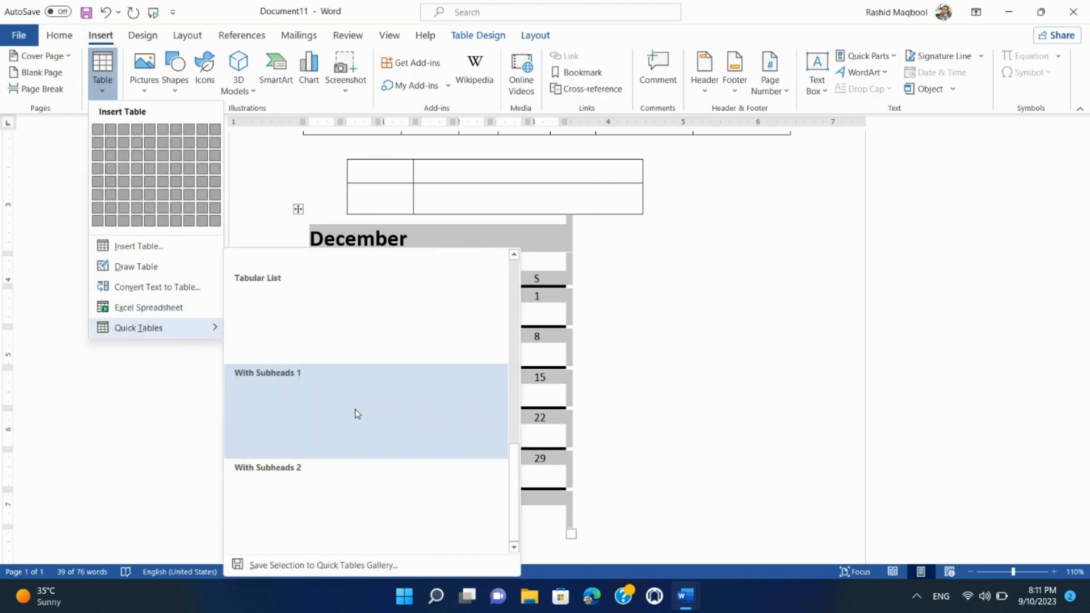
scroll(355, 411, "up", 6)
scroll(354, 448, "down", 6)
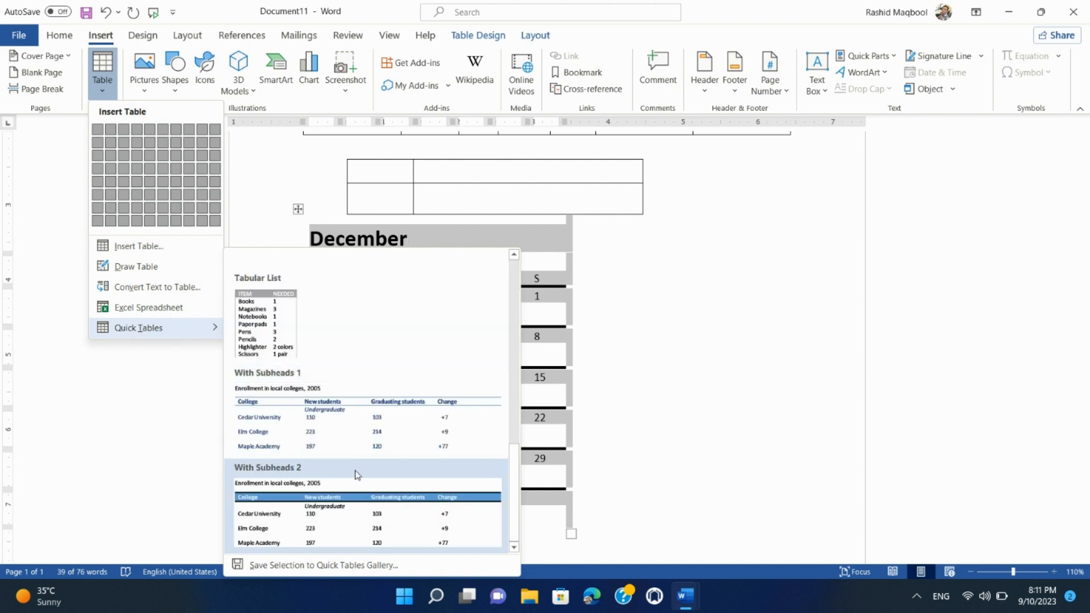
scroll(357, 474, "up", 6)
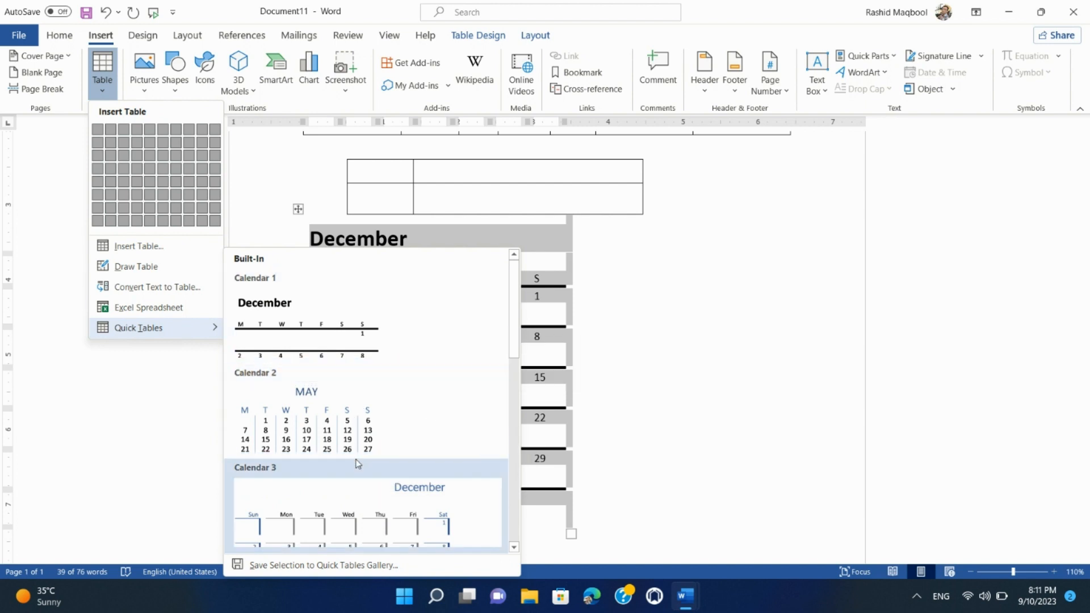
scroll(357, 463, "down", 5)
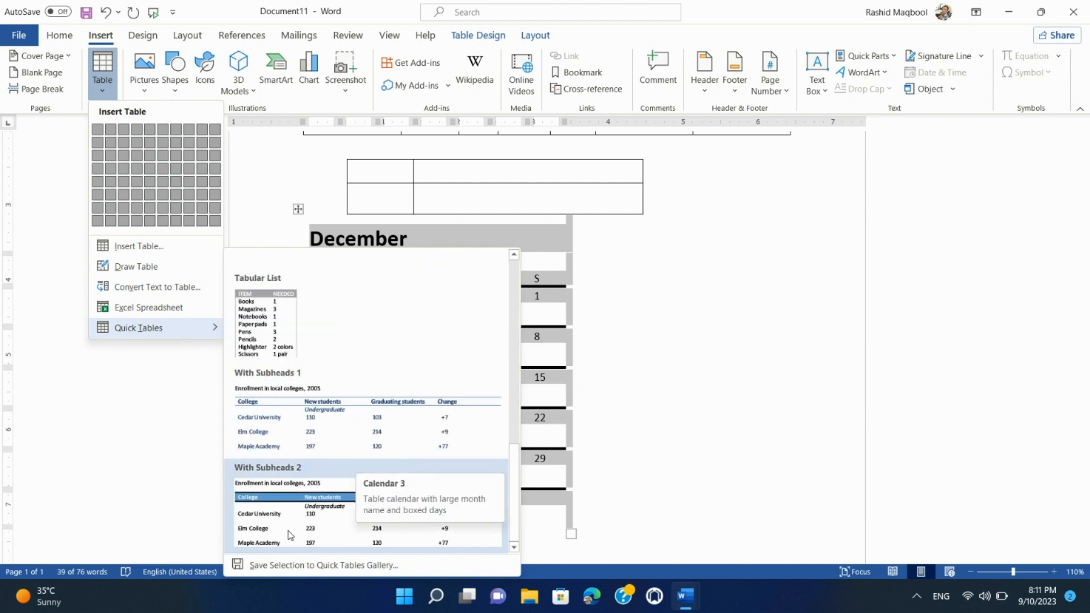
left_click(373, 443)
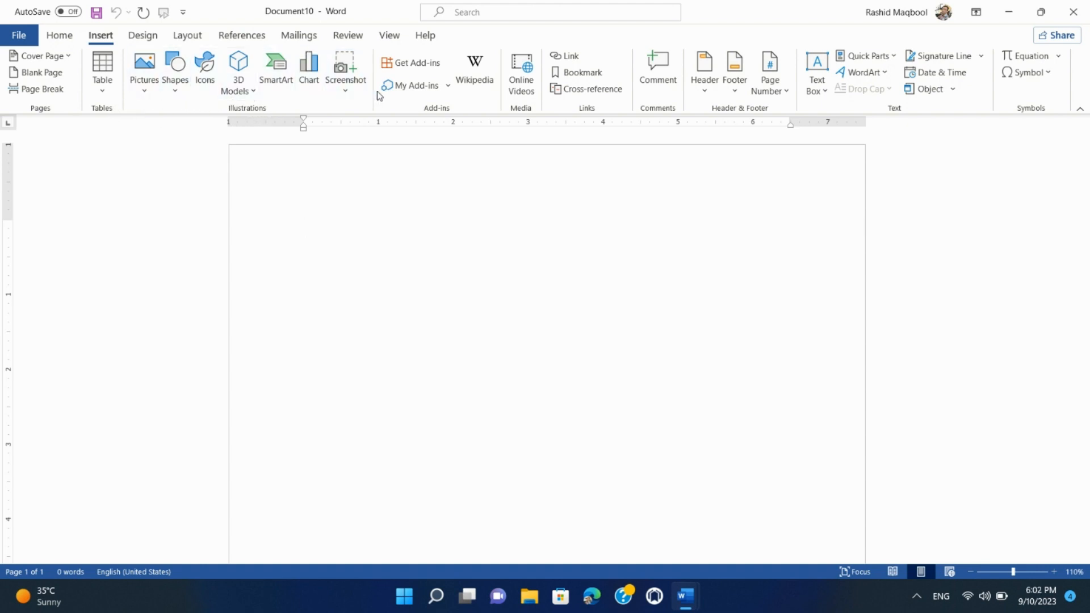
- Insert the picture Importing and Exporting Text in Adobe Illustrator from the Import folder inside Youtube on drive D
left_click(348, 88)
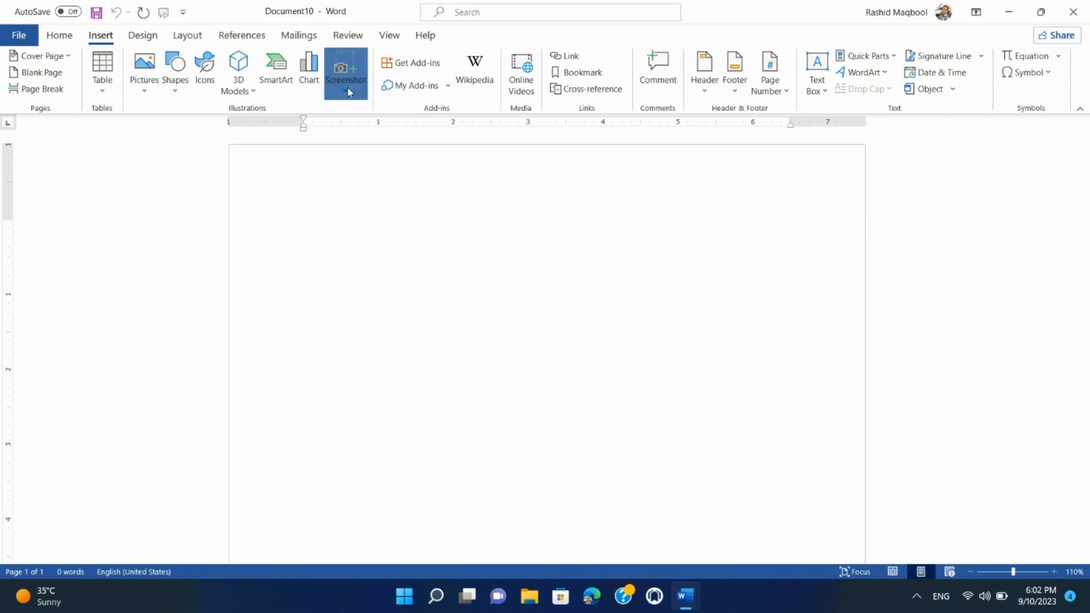
left_click(348, 91)
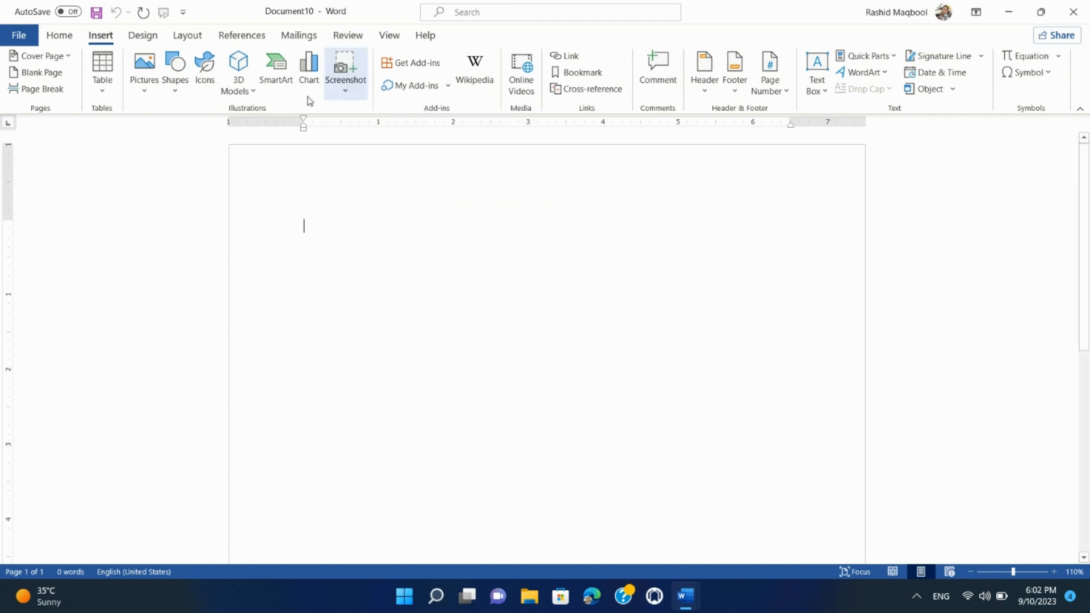
left_click(149, 91)
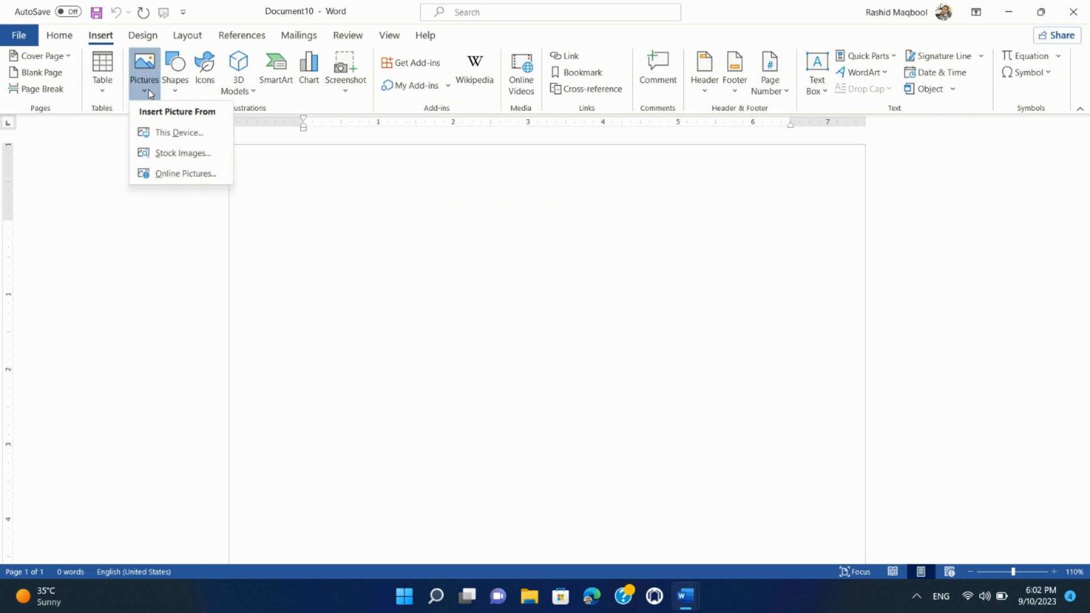
left_click(180, 135)
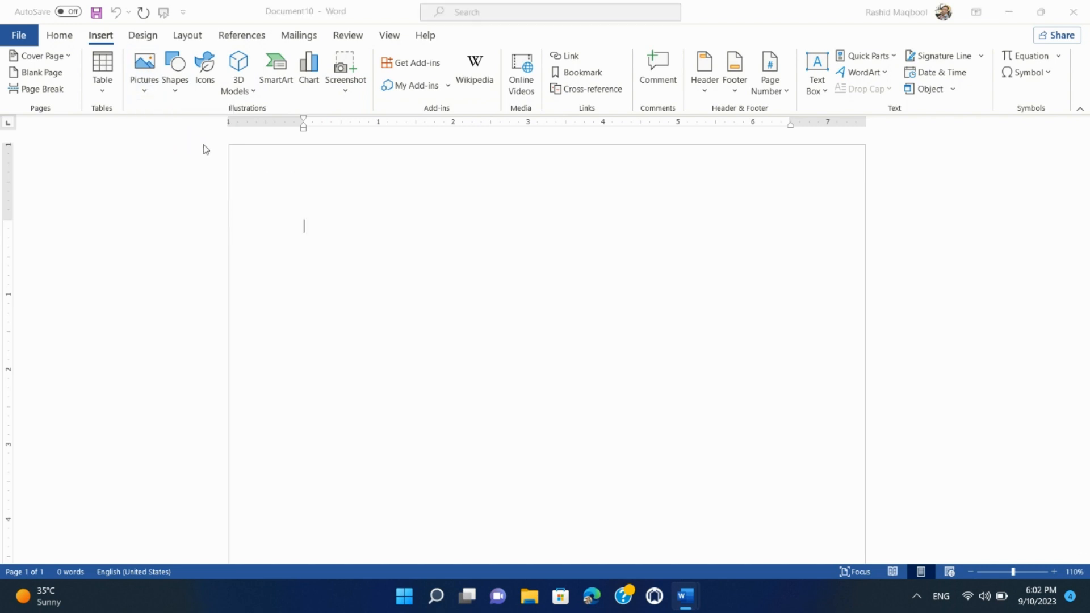
double_click(182, 113)
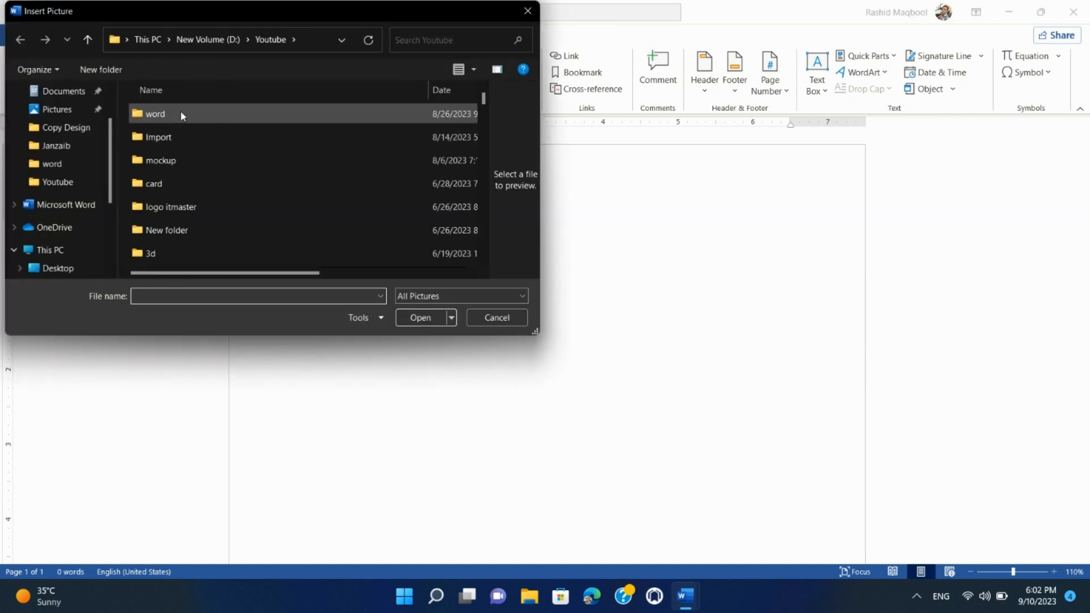
left_click(228, 39)
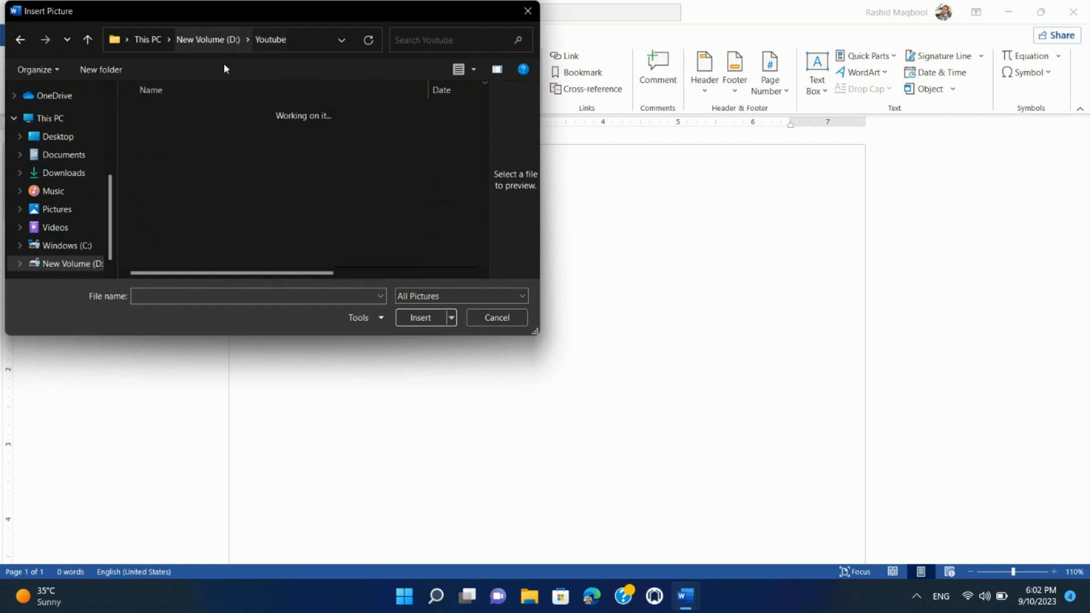
double_click(206, 135)
left_click(151, 143)
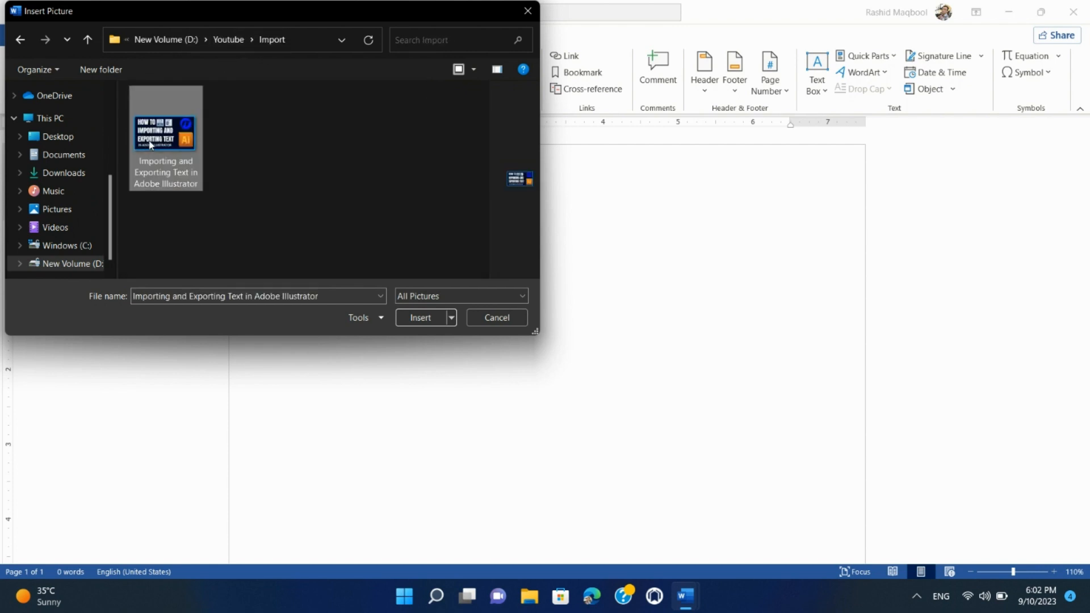
left_click(413, 323)
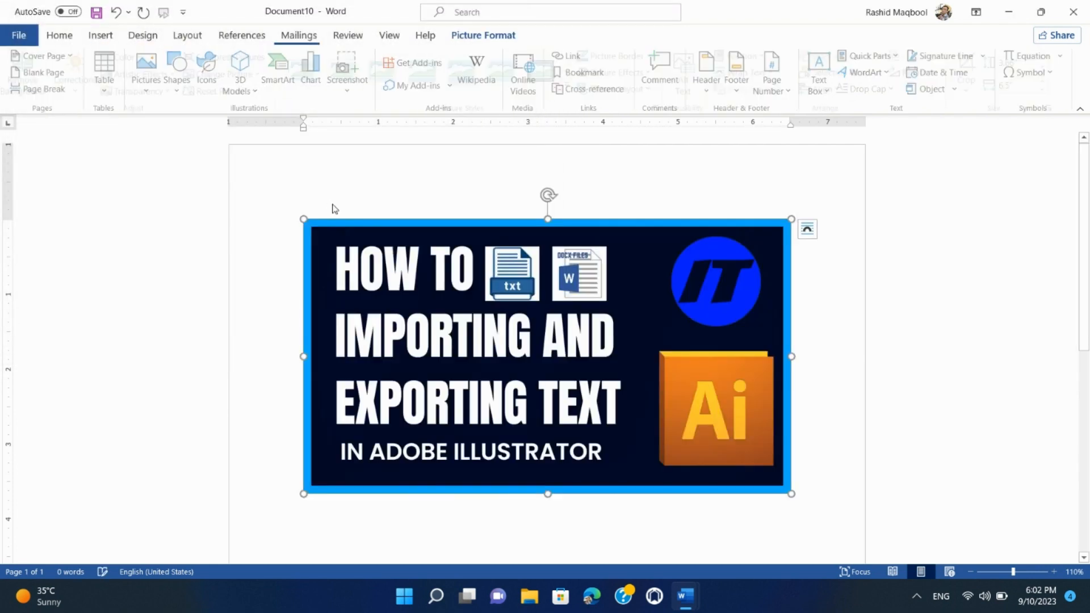
left_click(254, 178)
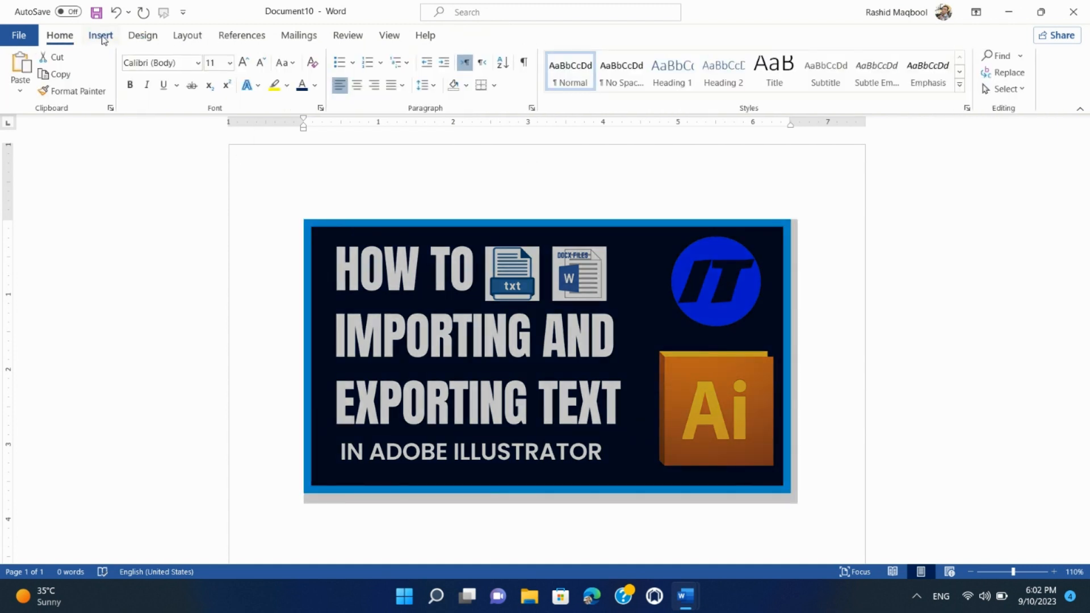
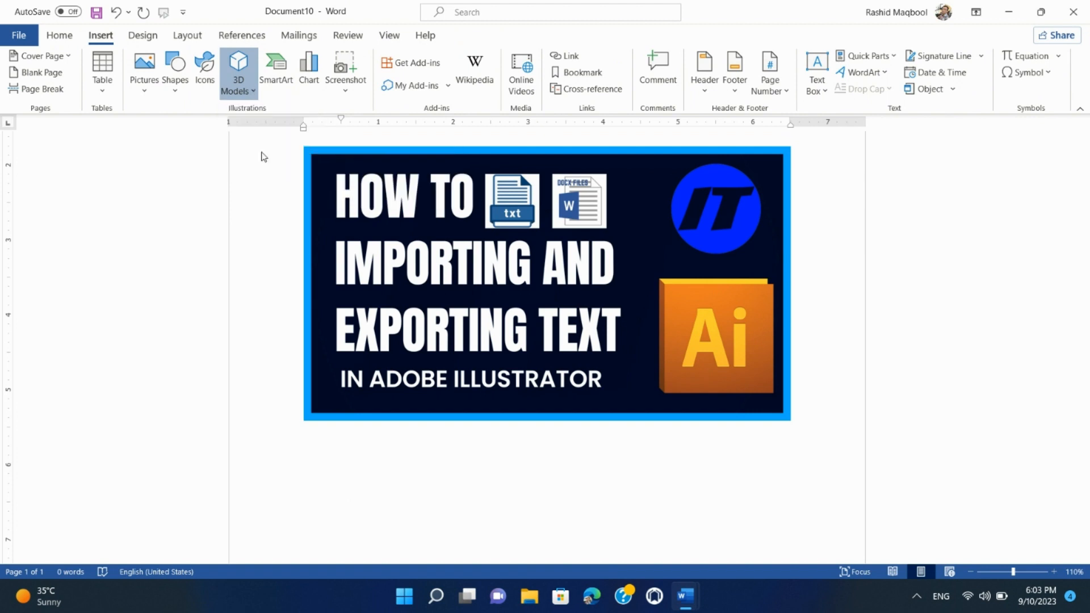
- Insert the yellow smiley wearing sunglasses from the Emoji category of the online 3D models
left_click(262, 153)
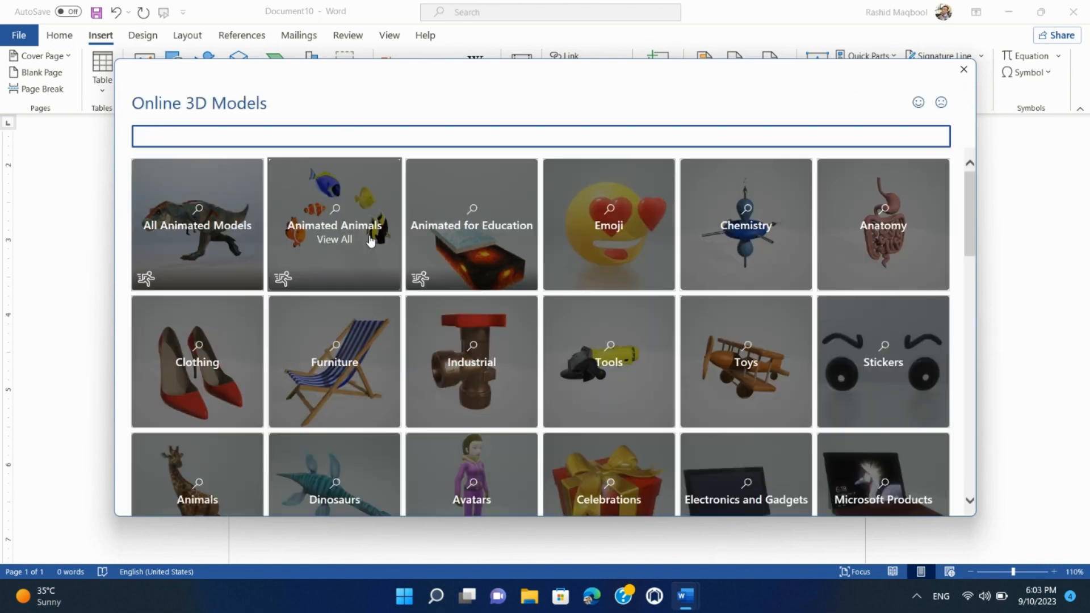
left_click(638, 238)
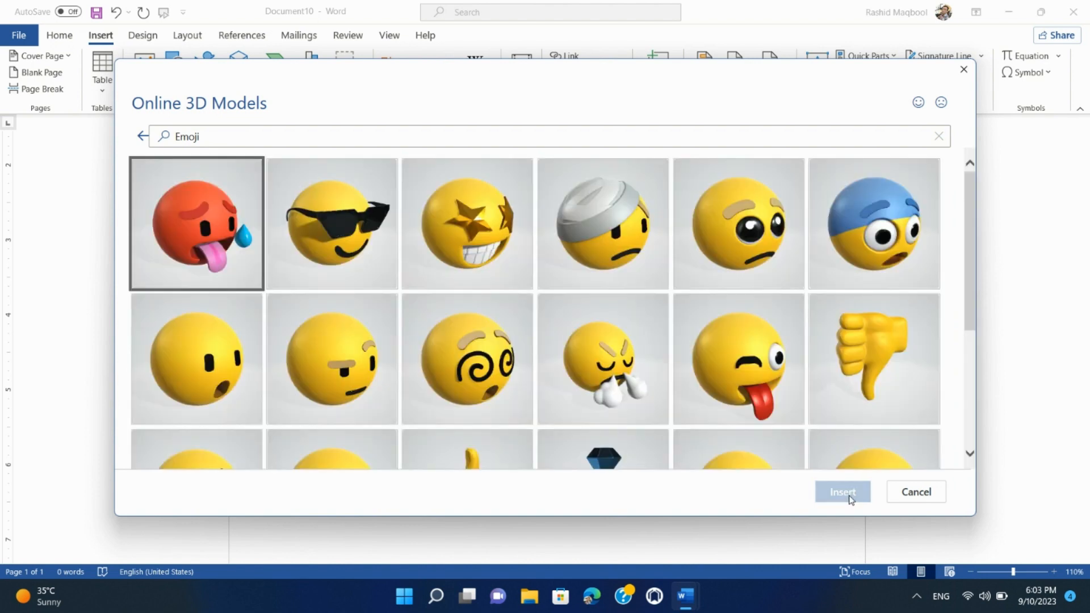
left_click(330, 244)
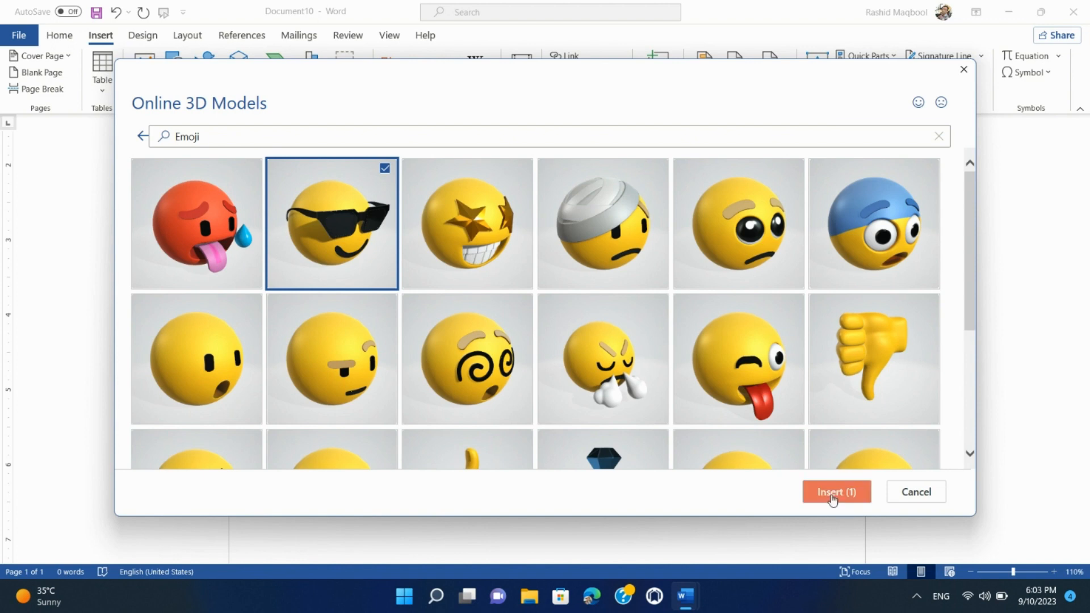
left_click(836, 492)
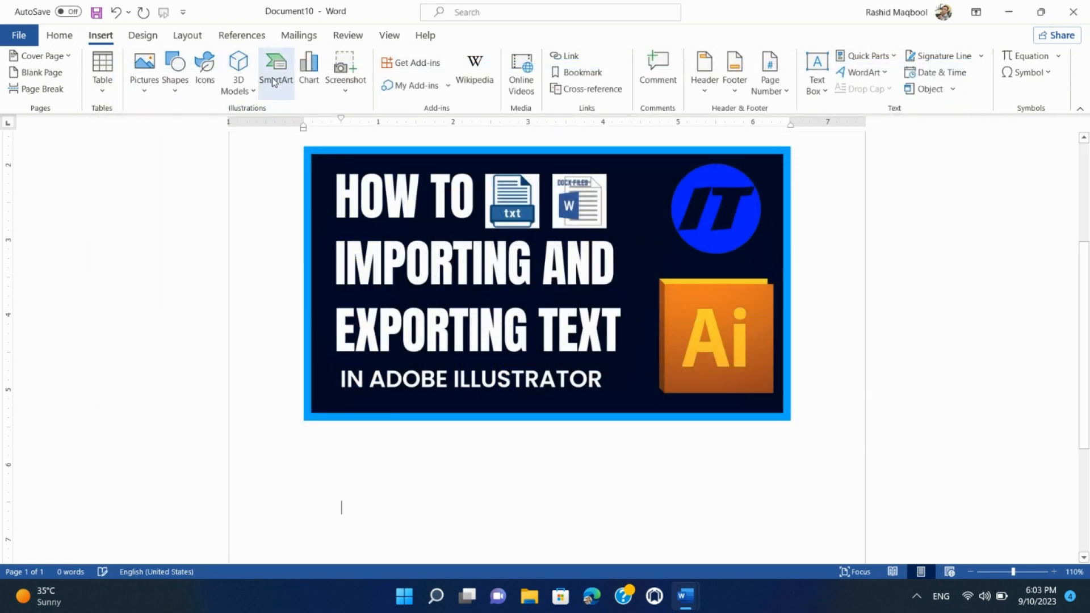
- Insert a Picture Accent Process SmartArt graphic from the Process category
left_click(102, 37)
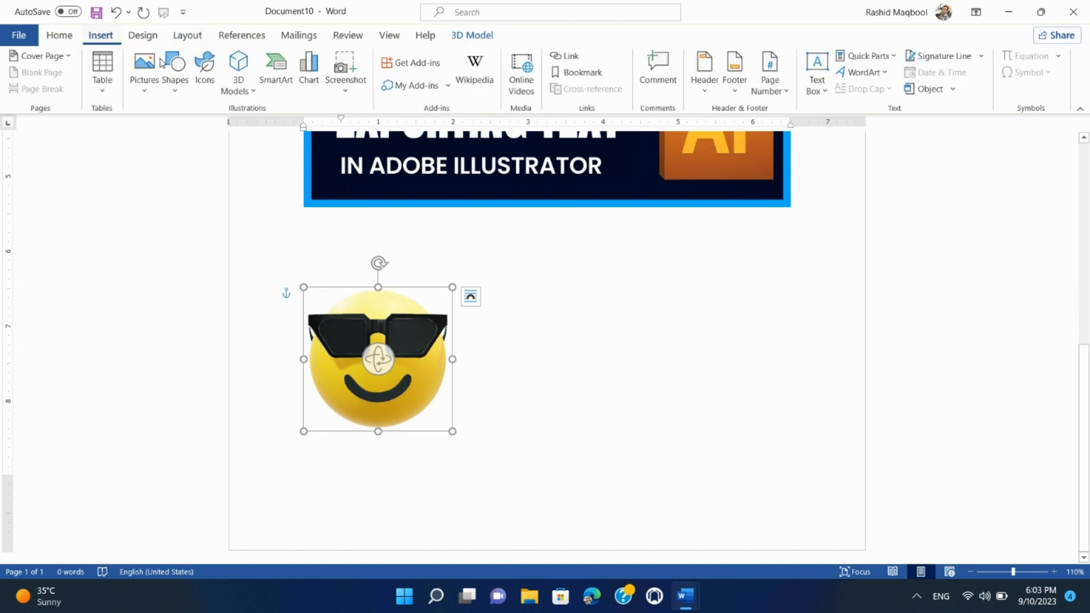
left_click(279, 92)
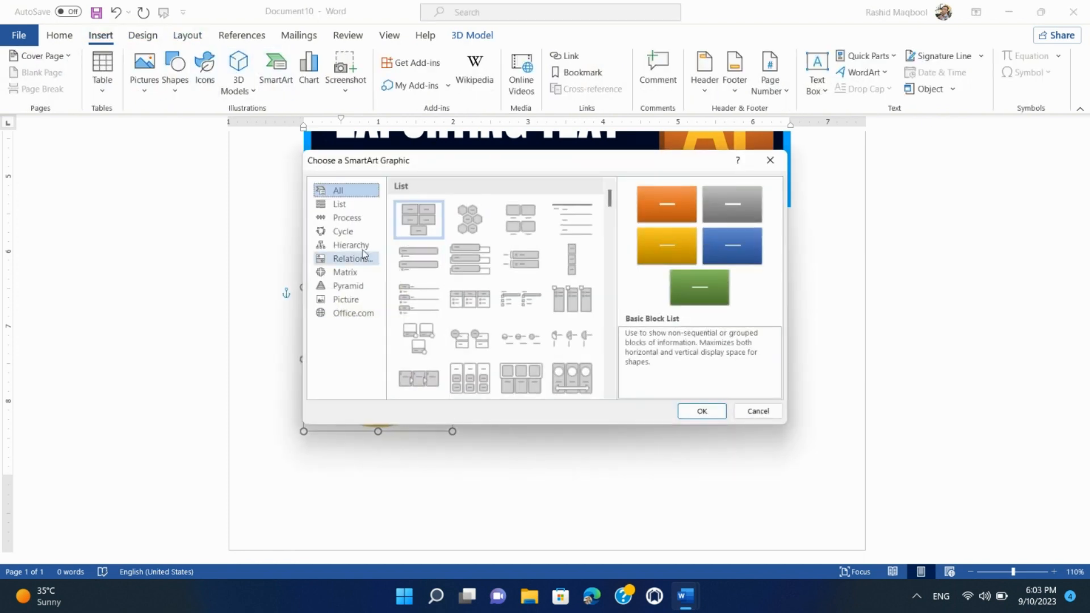
left_click(346, 217)
left_click(441, 252)
left_click(701, 411)
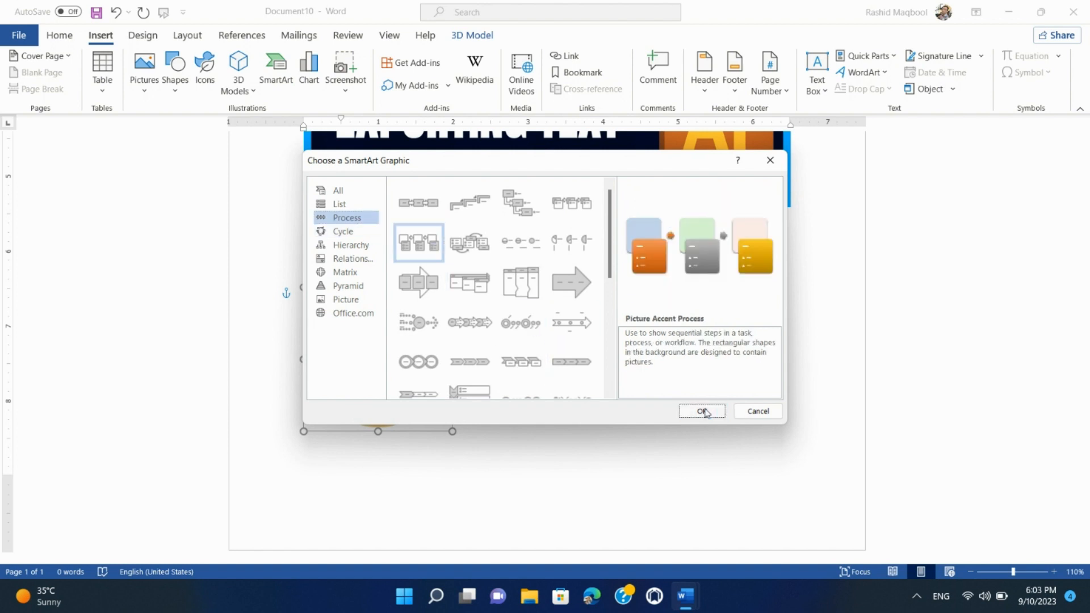
left_click(597, 415)
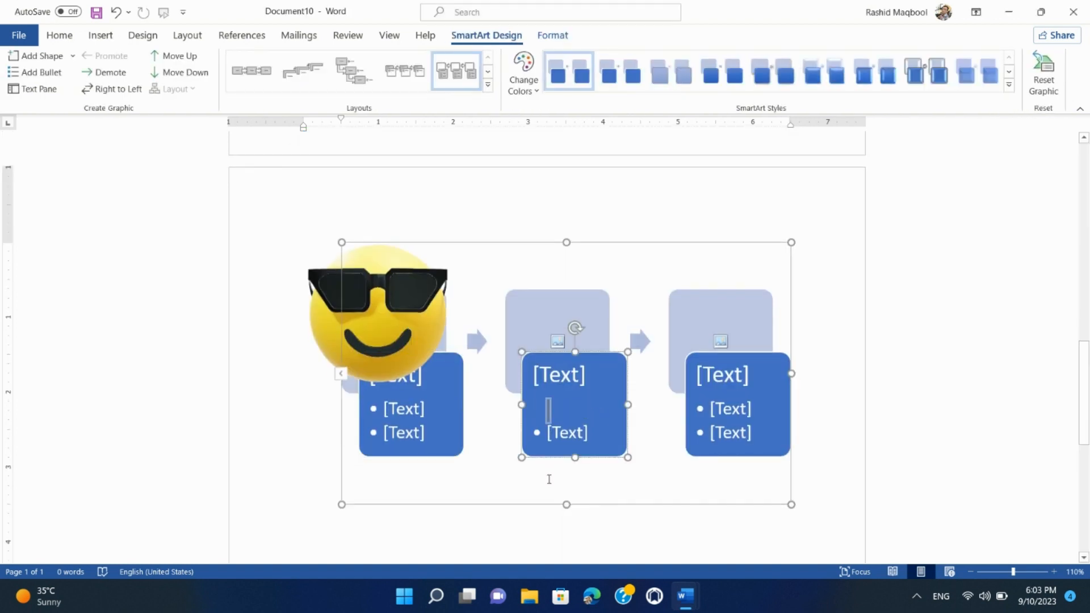
- Move the sunglasses emoji up and away from the first SmartArt block, and place the text cursor in that block's heading
left_click(333, 279)
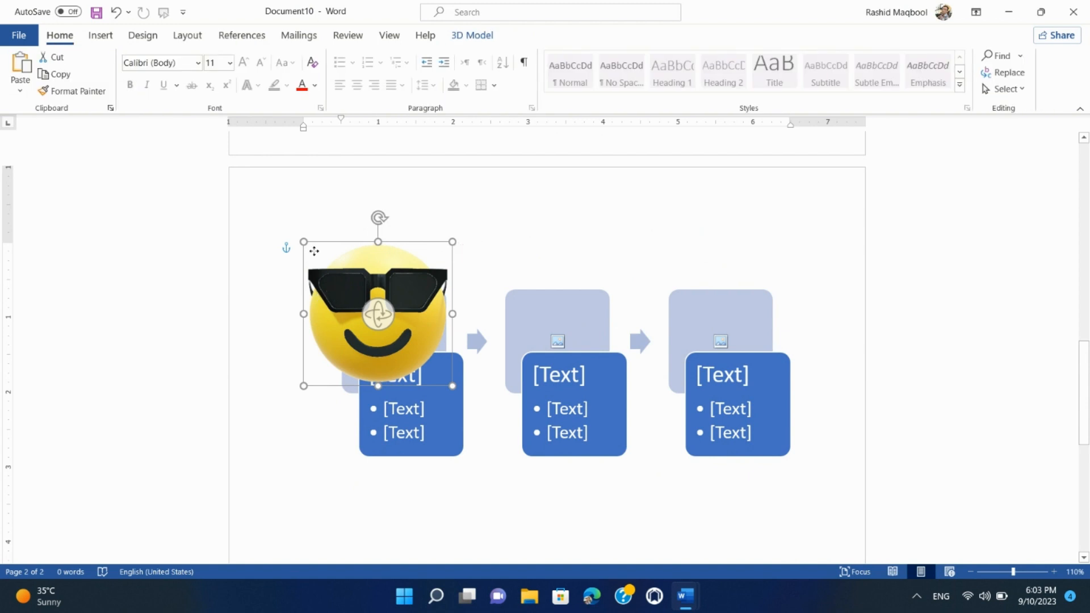
left_click_drag(328, 289, 278, 181)
left_click(392, 340)
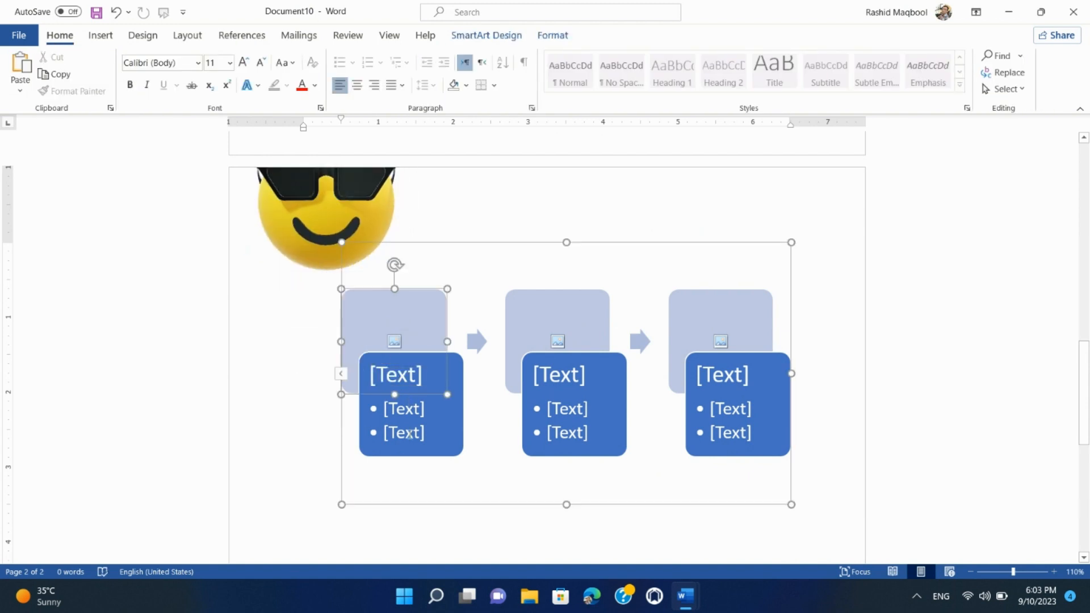
left_click(404, 410)
left_click(400, 376)
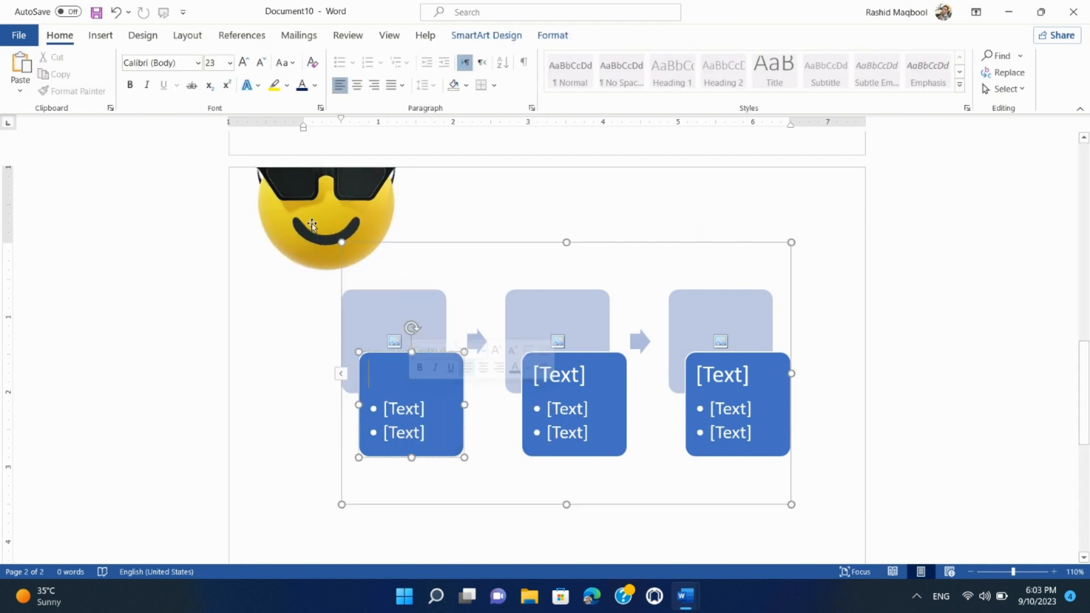
- Insert a basic Line chart, look through its category and series cells, and close the data sheet without editing it
left_click(100, 35)
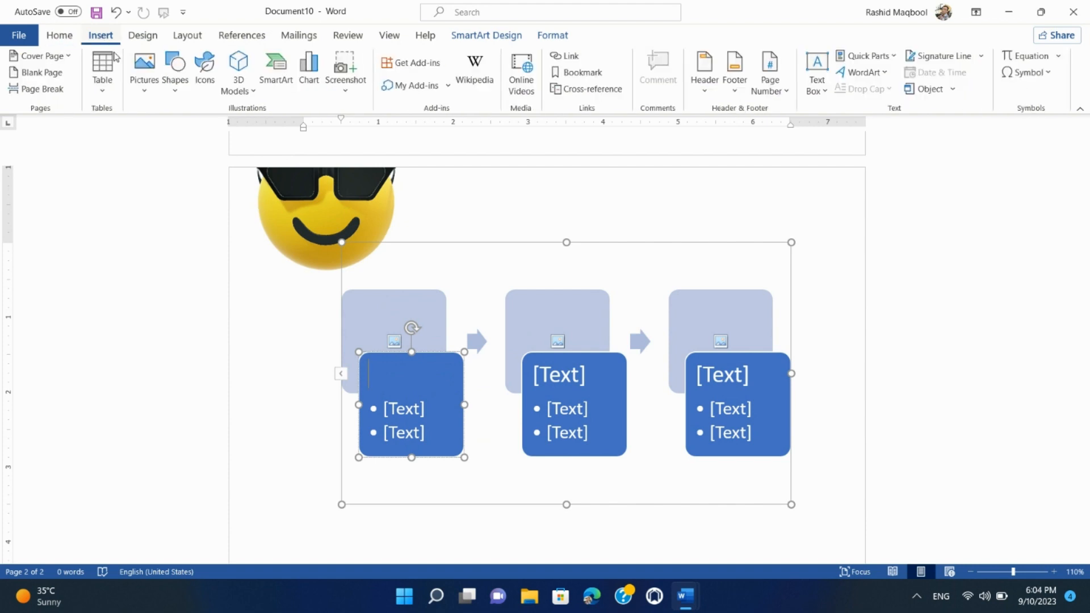
left_click(309, 91)
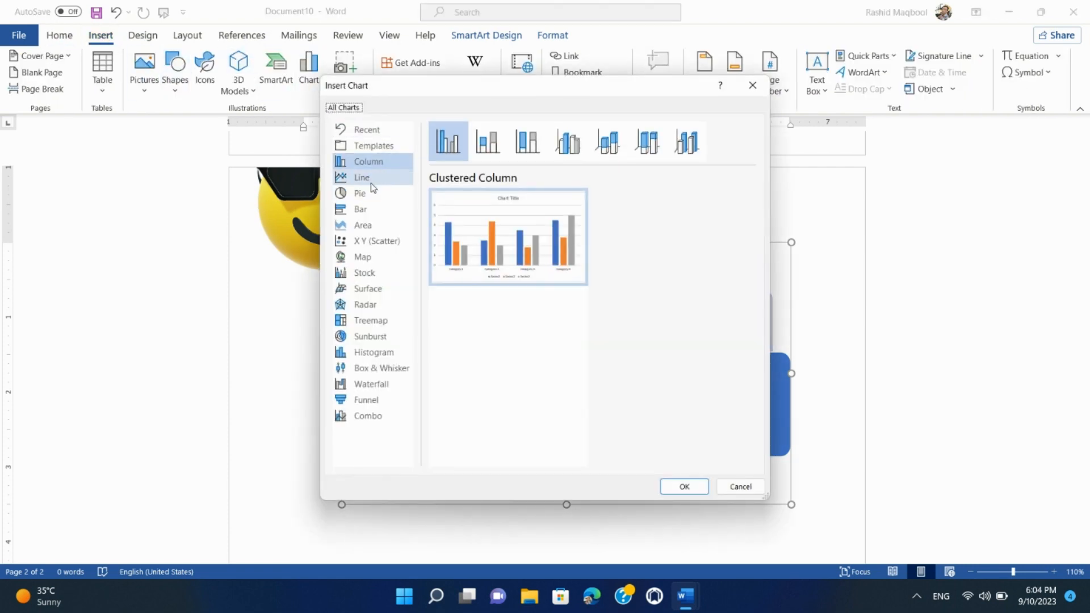
left_click(363, 177)
mouse_move(498, 248)
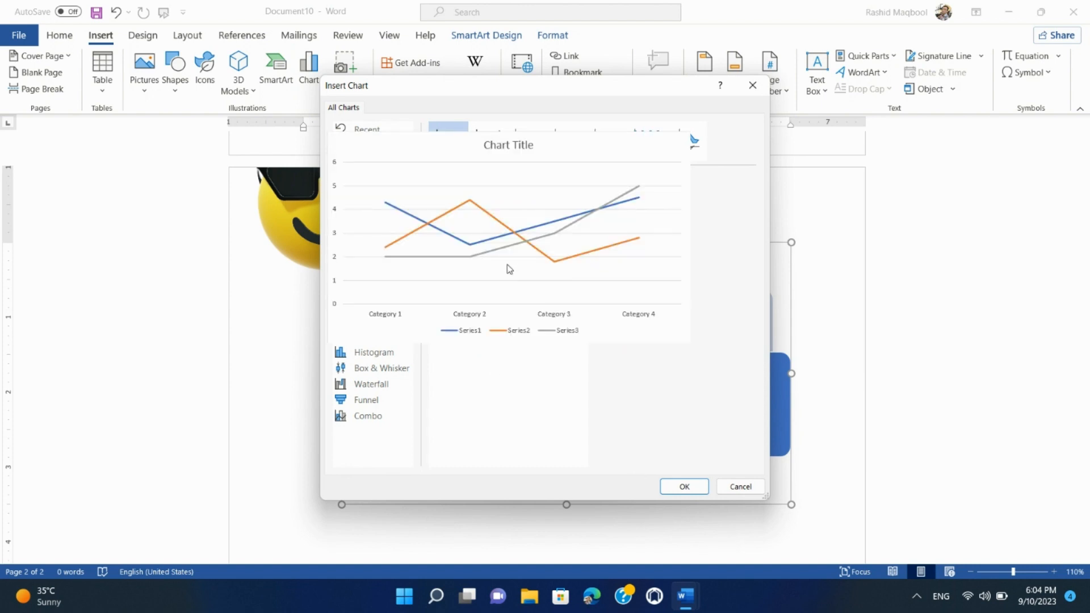
left_click(675, 487)
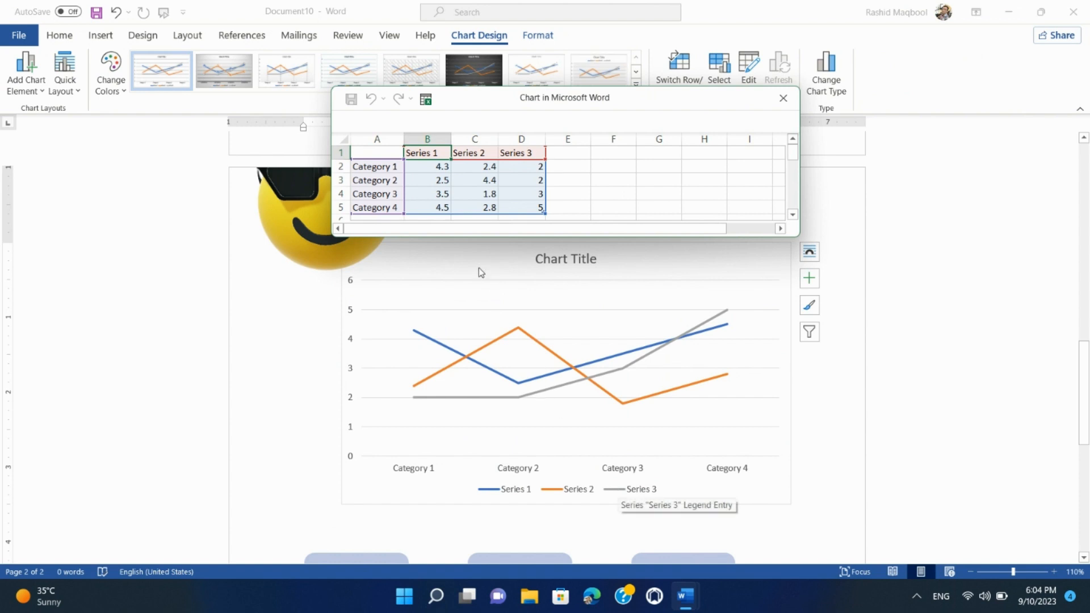
left_click(376, 167)
left_click(375, 194)
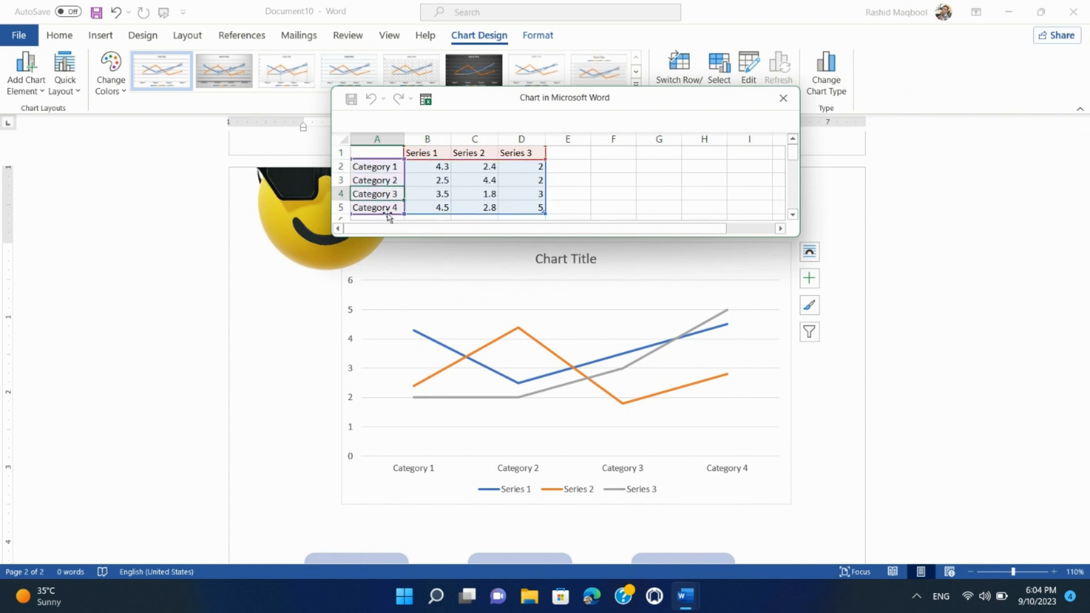
left_click(442, 166)
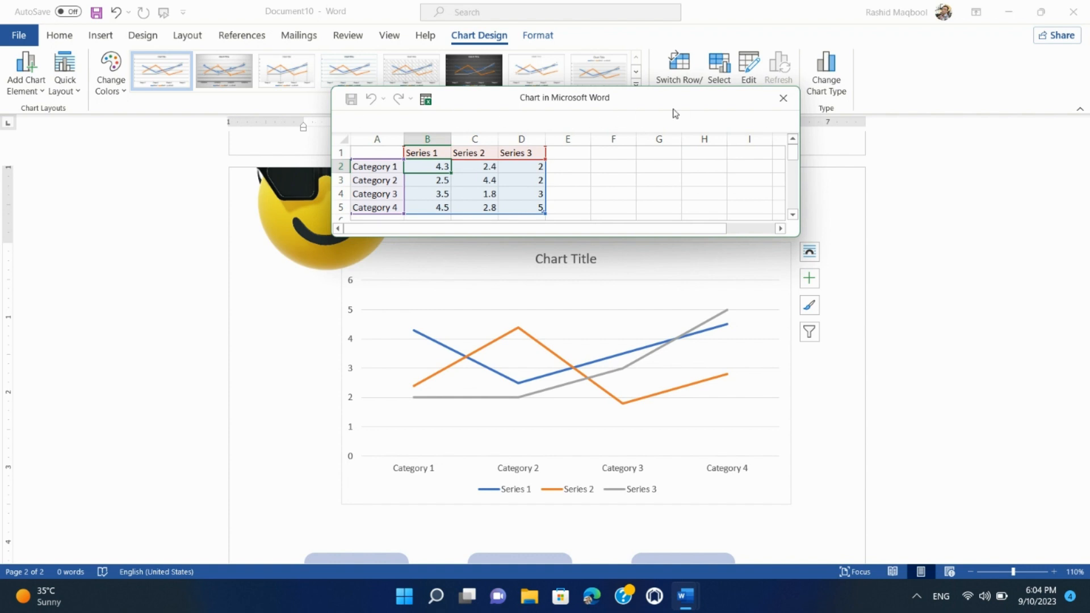
left_click(783, 98)
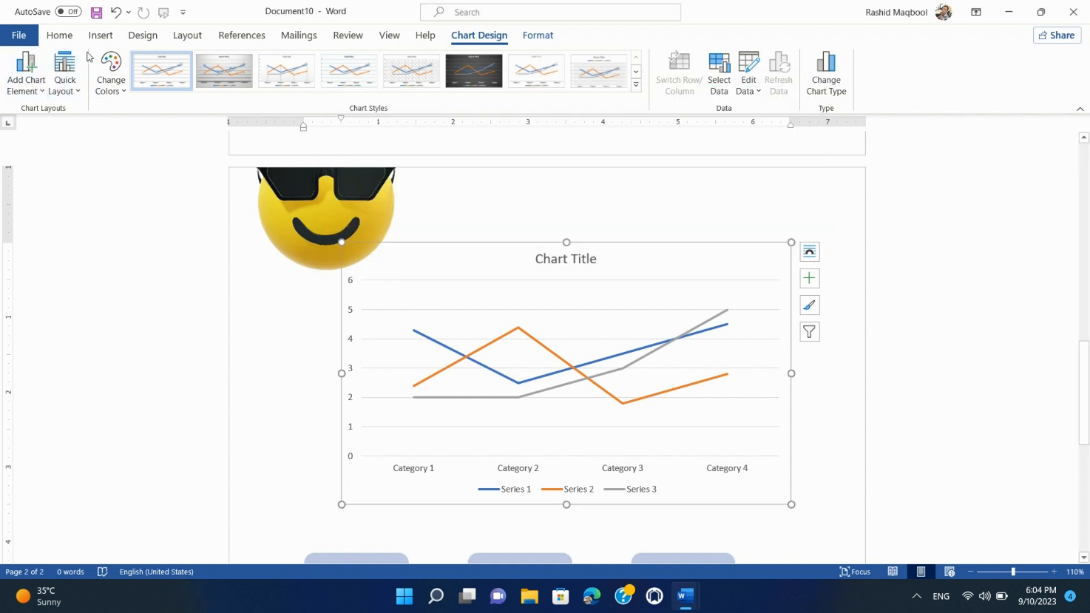
left_click(101, 39)
left_click(309, 74)
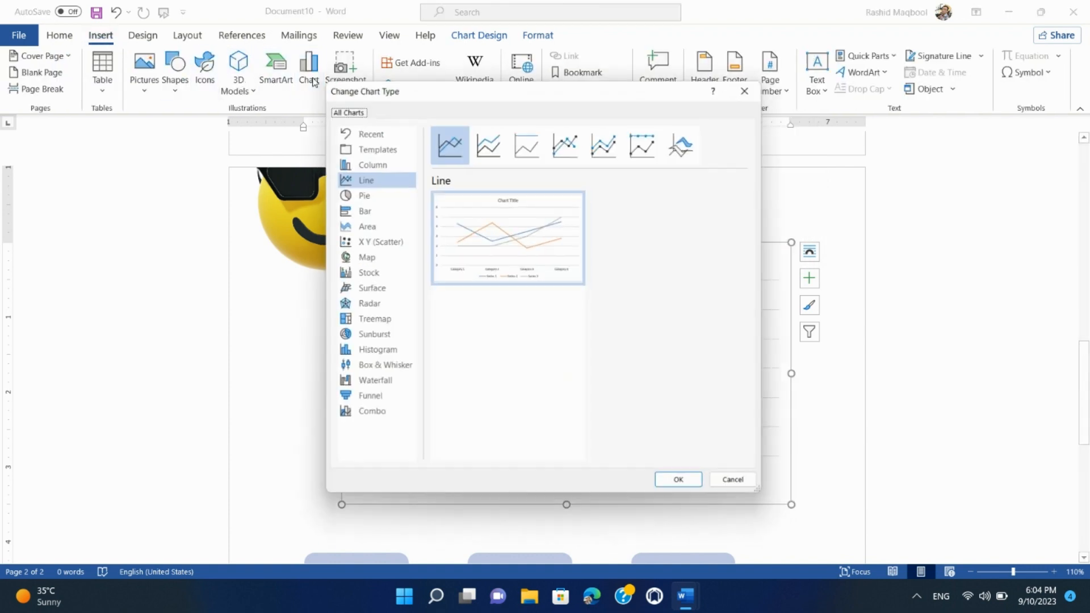
left_click(752, 85)
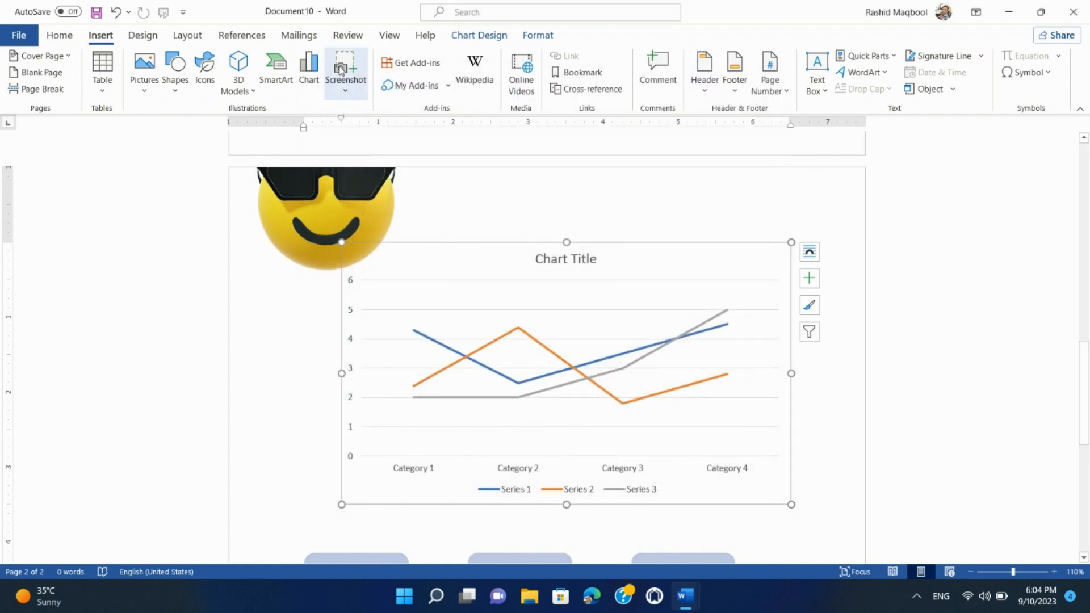
- Insert a screen clipping that covers nearly the entire screen showing the Document8 window
left_click(344, 71)
left_click(363, 213)
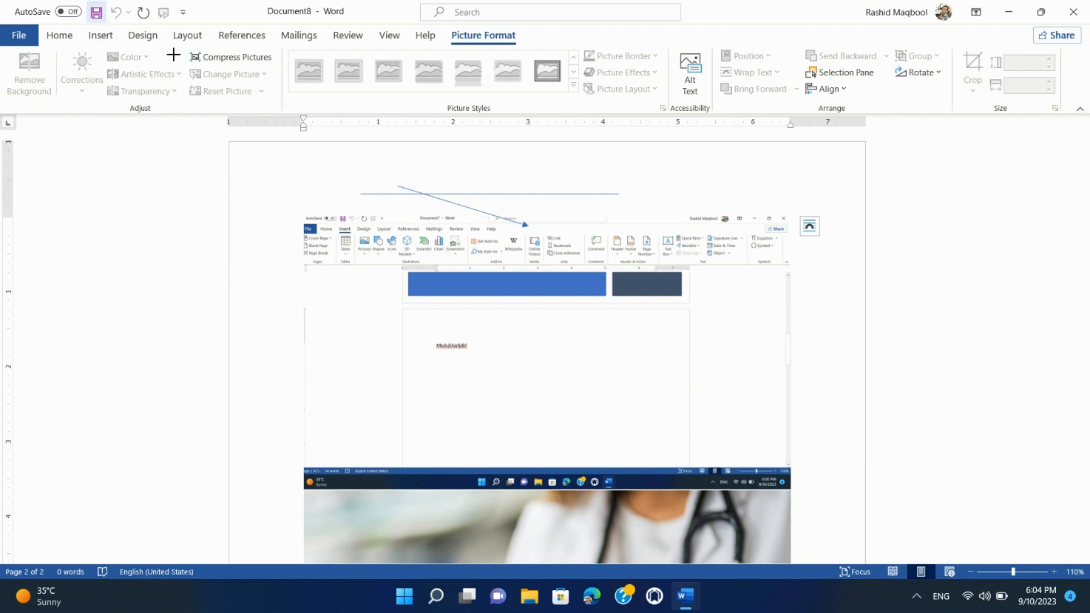
left_click_drag(21, 9, 1069, 578)
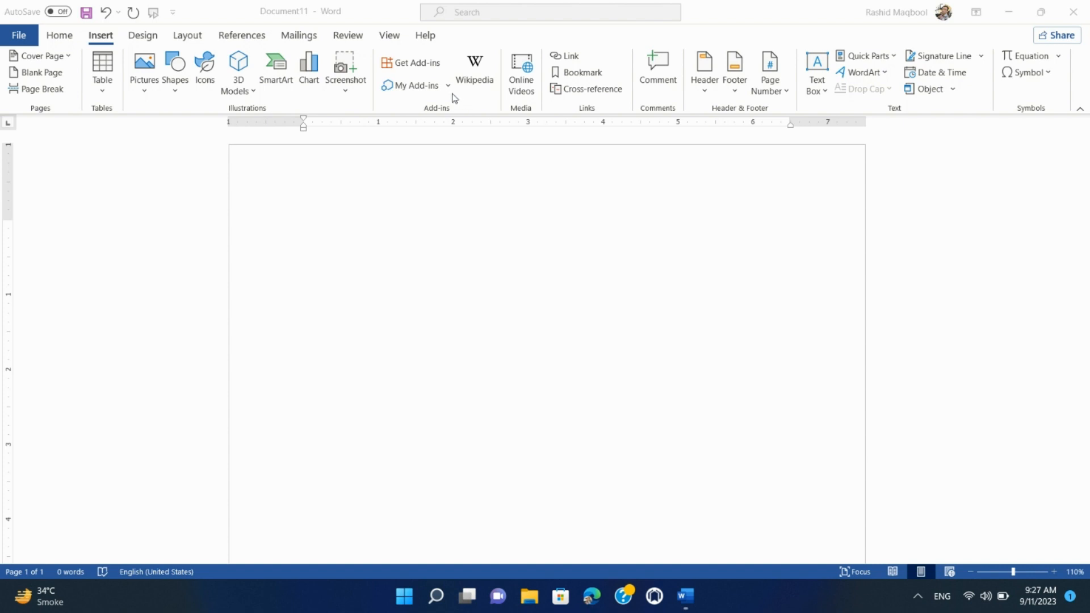
- Open the Office Add-ins store and display the Best Apps of the Year category
left_click(432, 67)
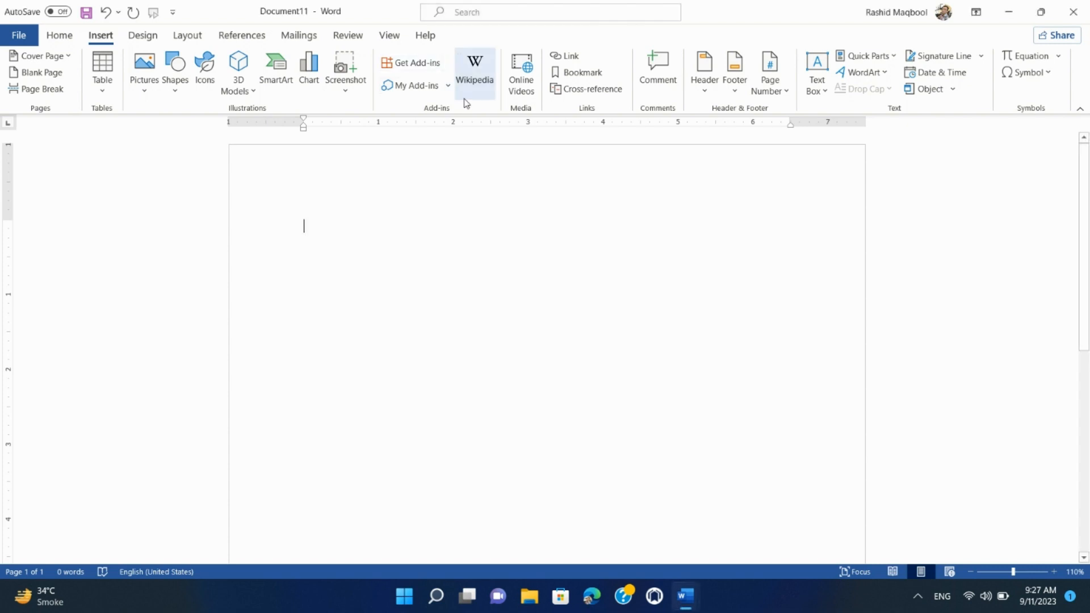
left_click(418, 68)
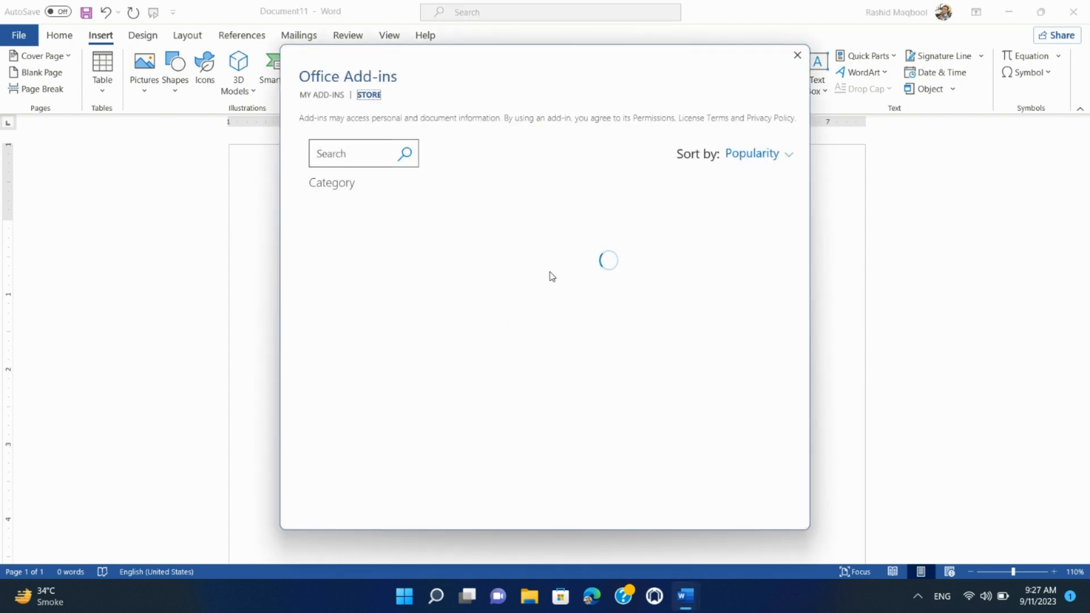
left_click(340, 230)
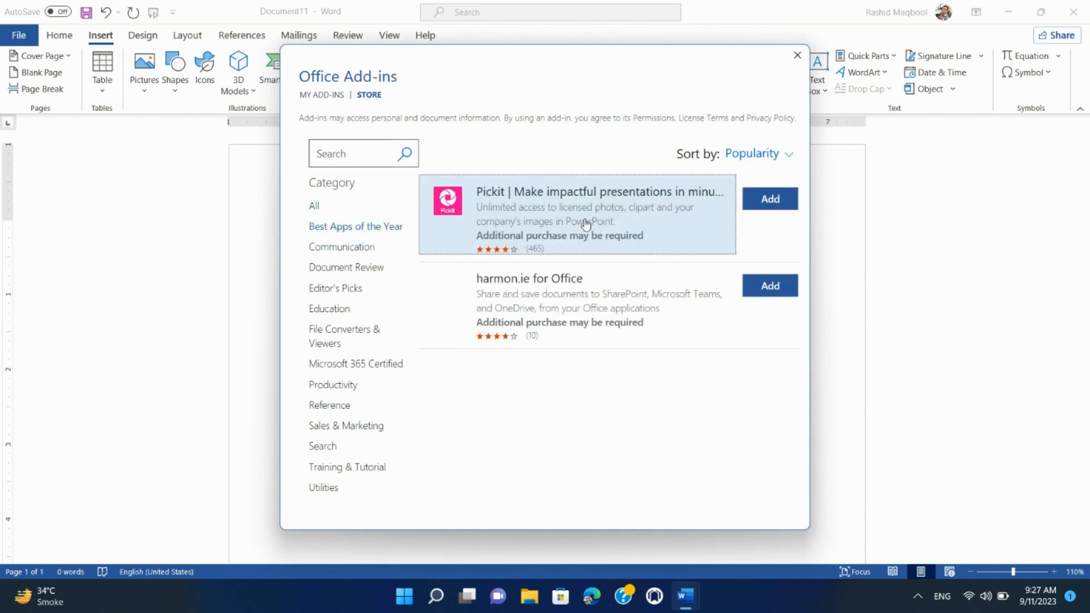
- Look at the Communication category, return to Best Apps of the Year, and add the Pickit add-in, agreeing to its terms and conditions
left_click(367, 250)
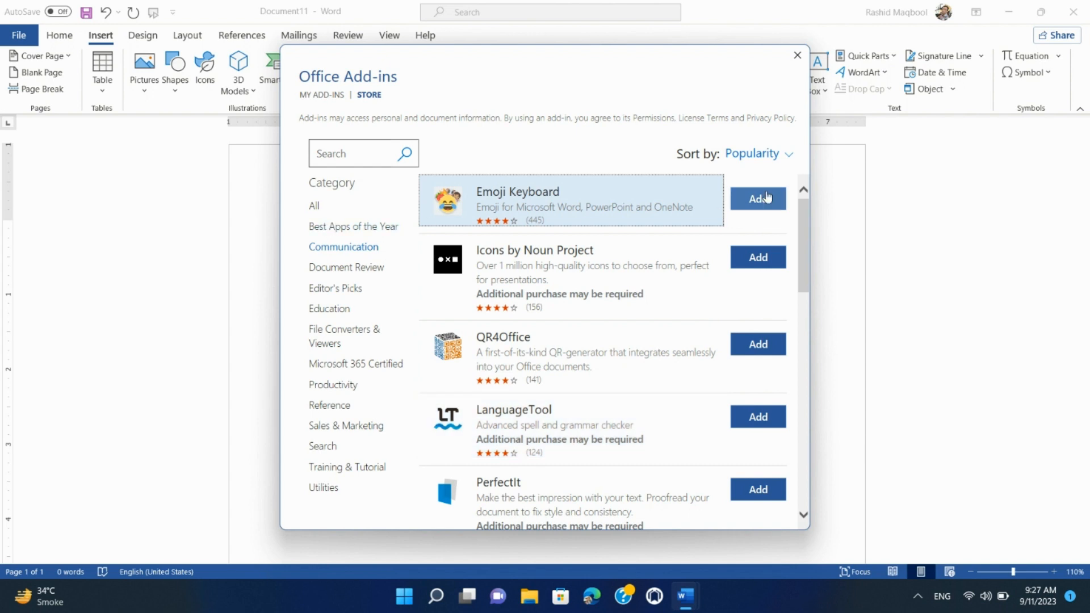
left_click(332, 226)
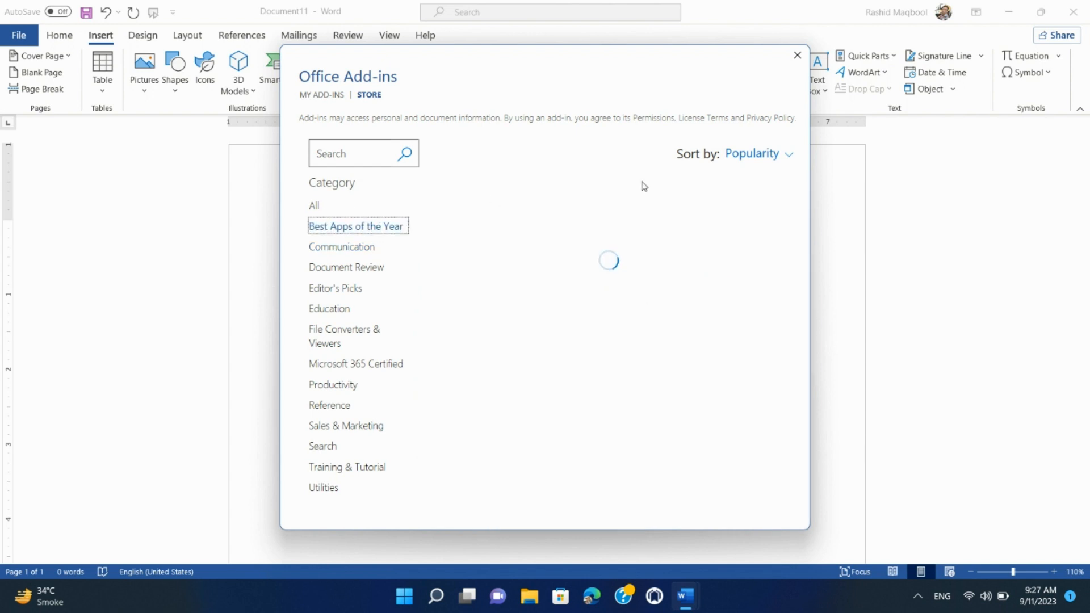
left_click(766, 206)
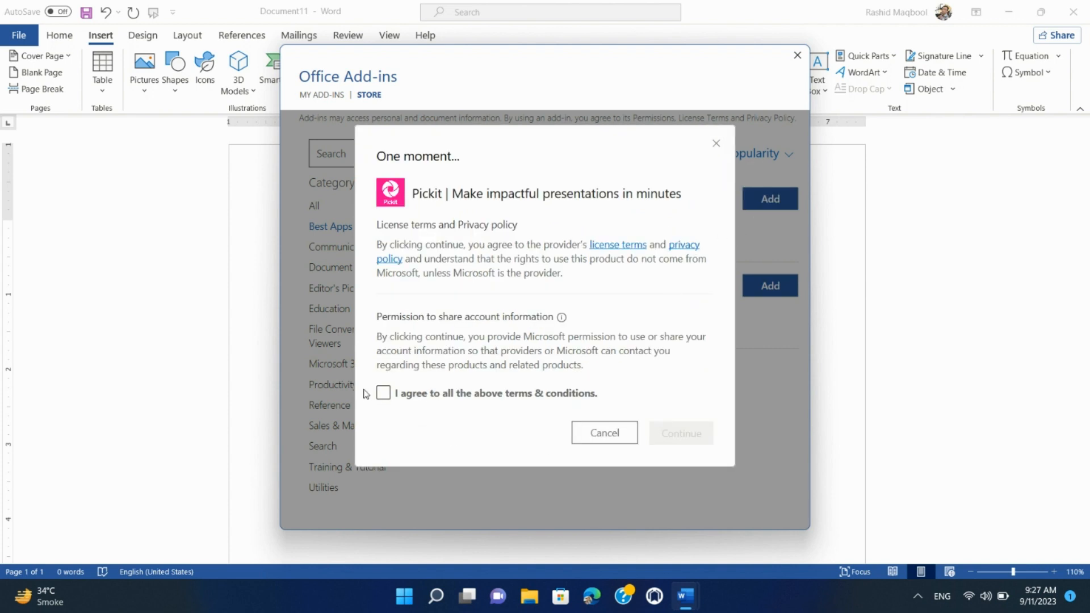
left_click(385, 396)
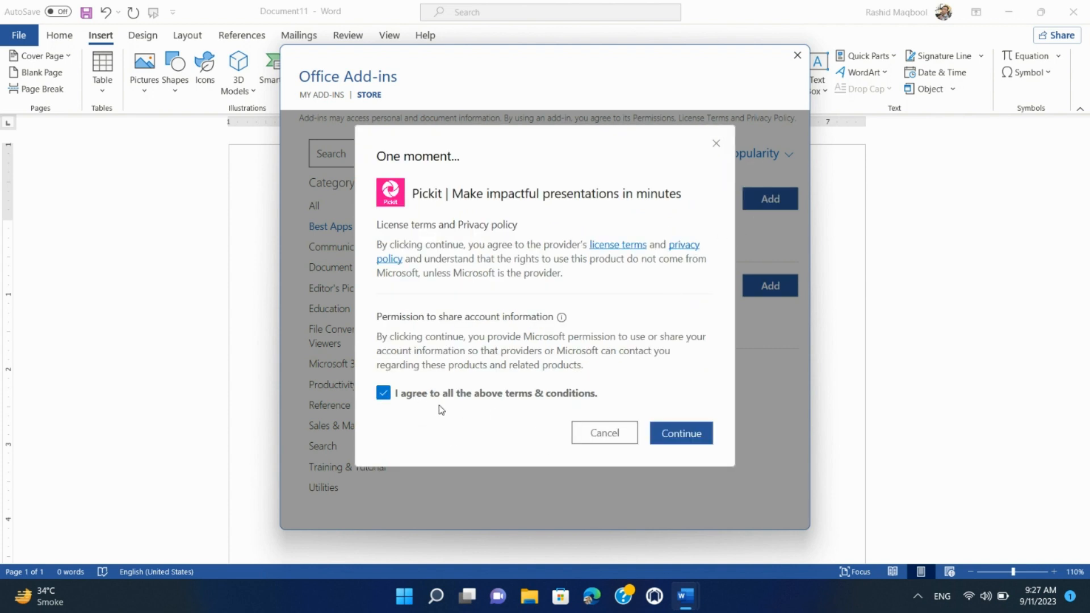
left_click(677, 435)
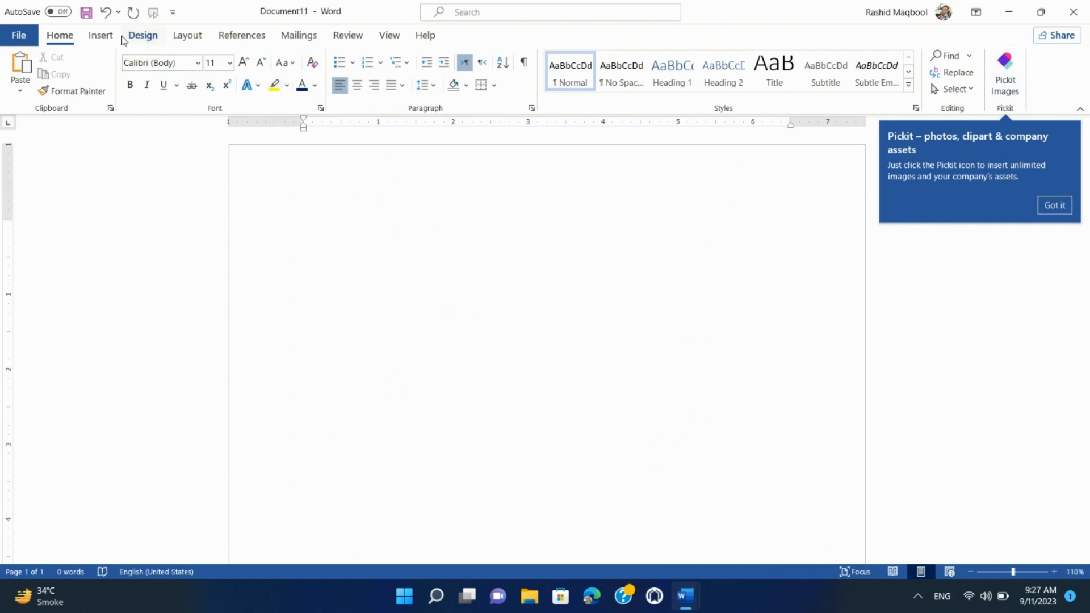
- Open the list of installed add-ins, view the options available for Pickit, refresh the list, and close the Office Add-ins window
left_click(101, 35)
left_click(417, 85)
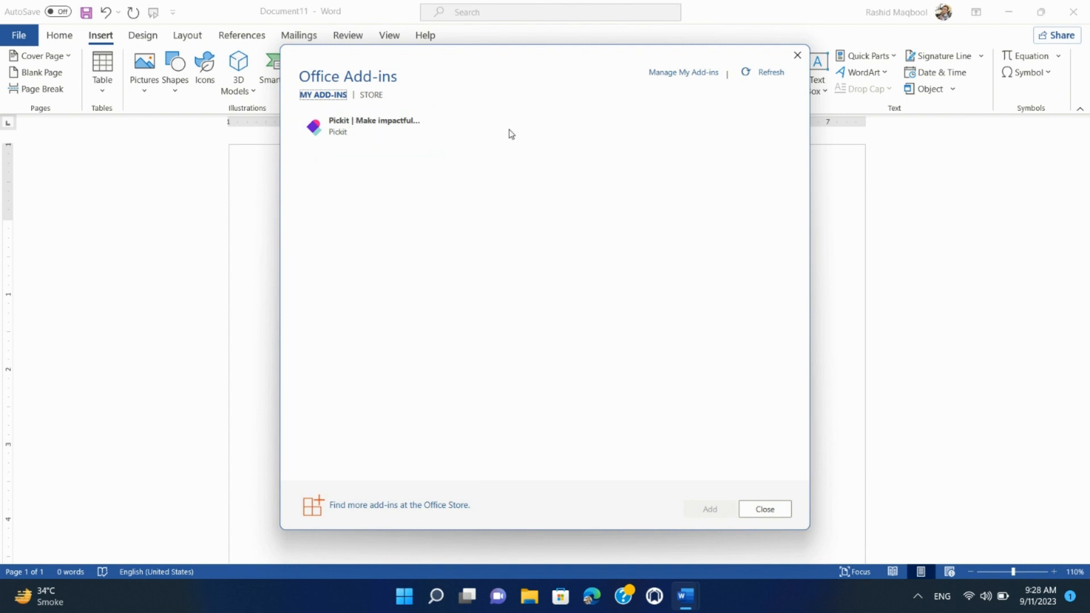
left_click(423, 146)
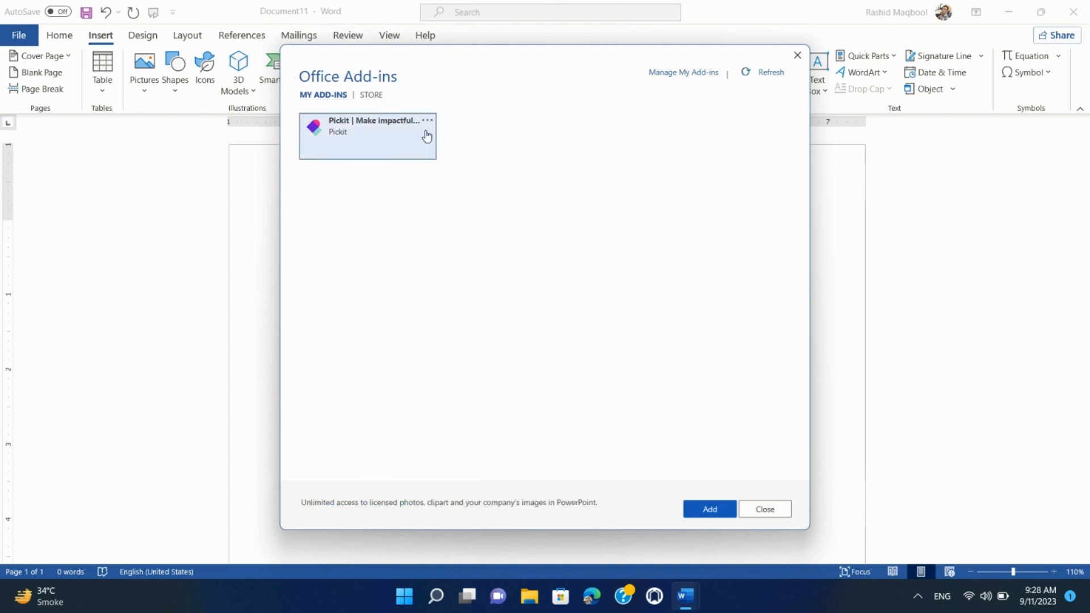
left_click(428, 120)
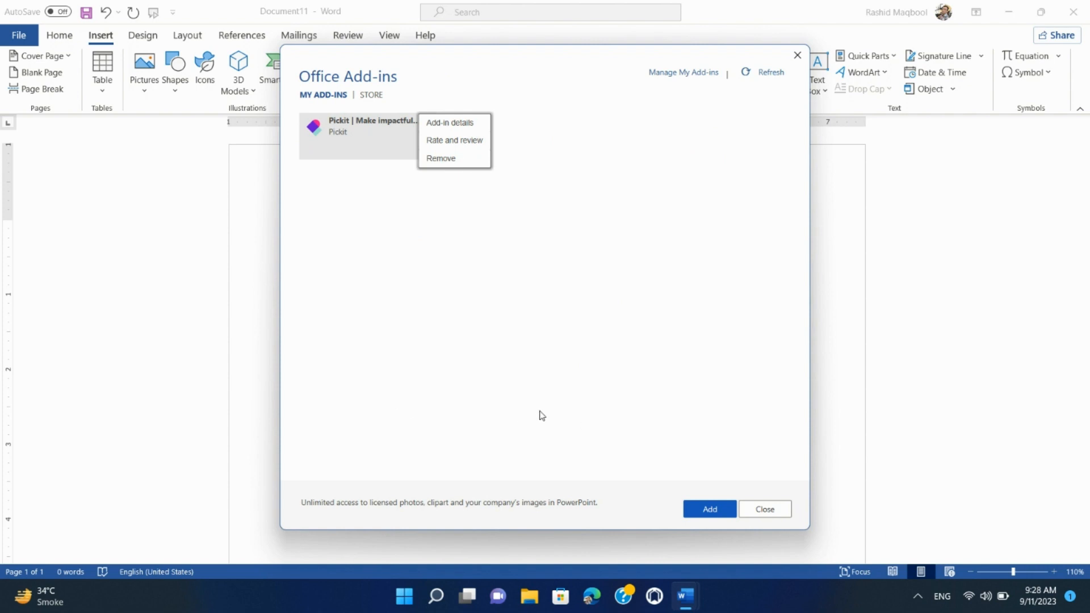
left_click(775, 75)
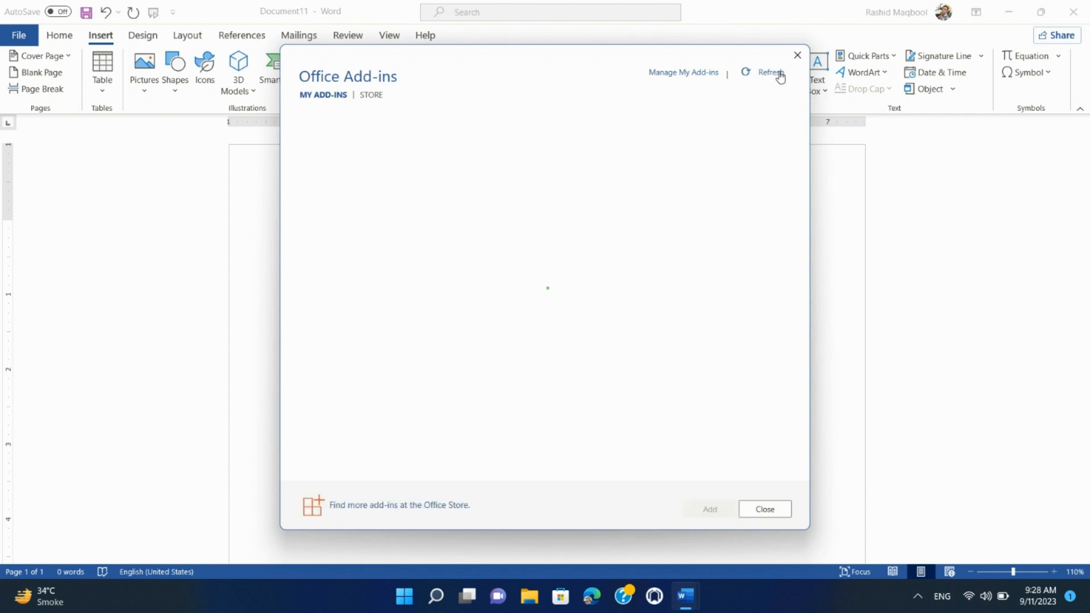
left_click(797, 55)
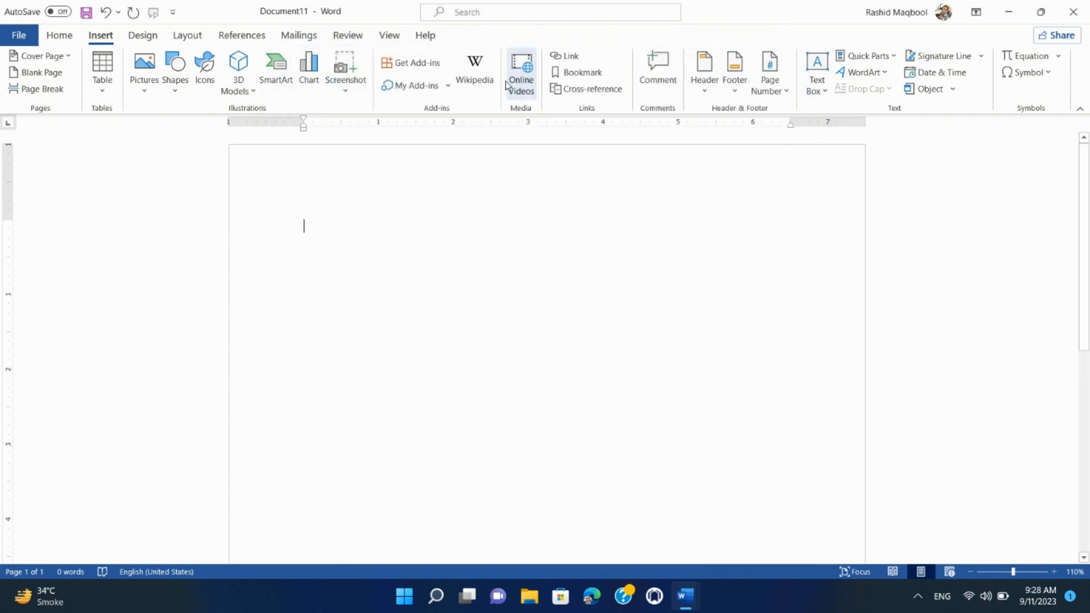
- Open the Wikipedia add-in, trust it, and search it for "microsoft word"
left_click(467, 74)
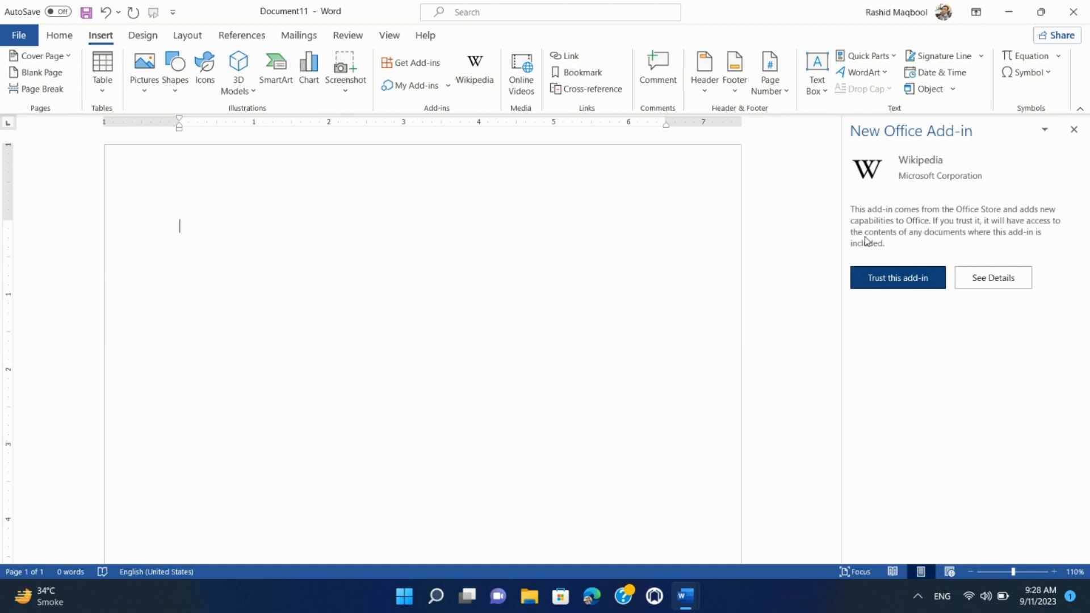
left_click(916, 282)
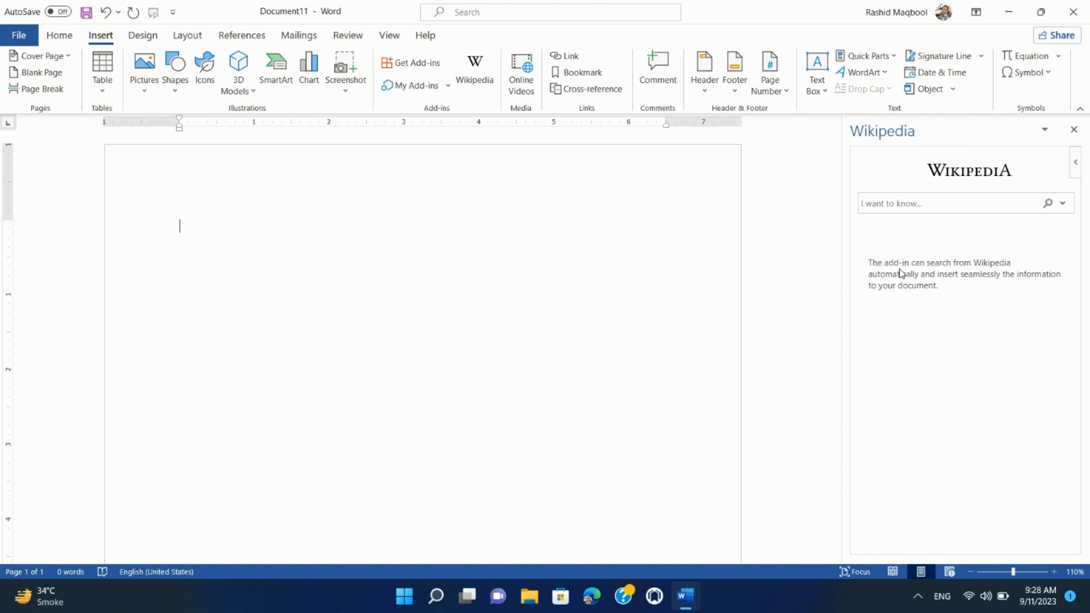
left_click(931, 208)
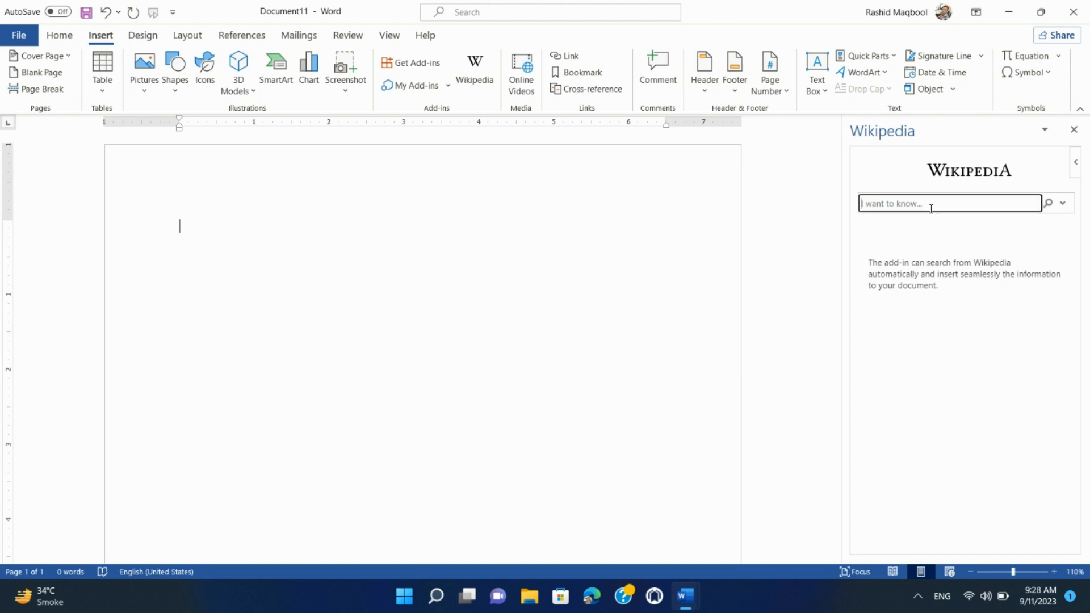
type("mif")
type("cro")
type("soft ")
type("word")
key("Return")
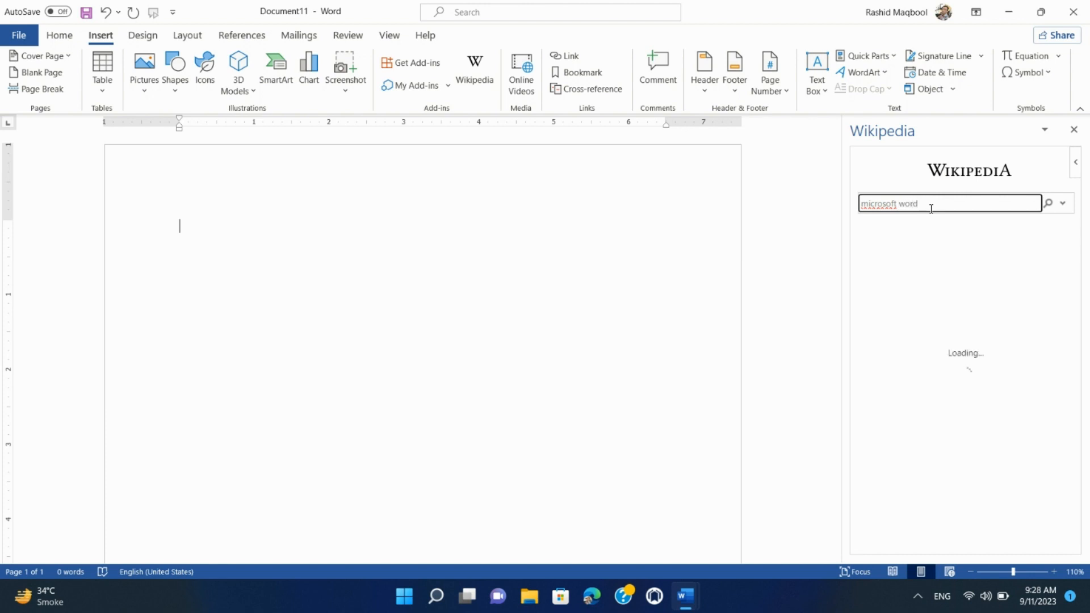